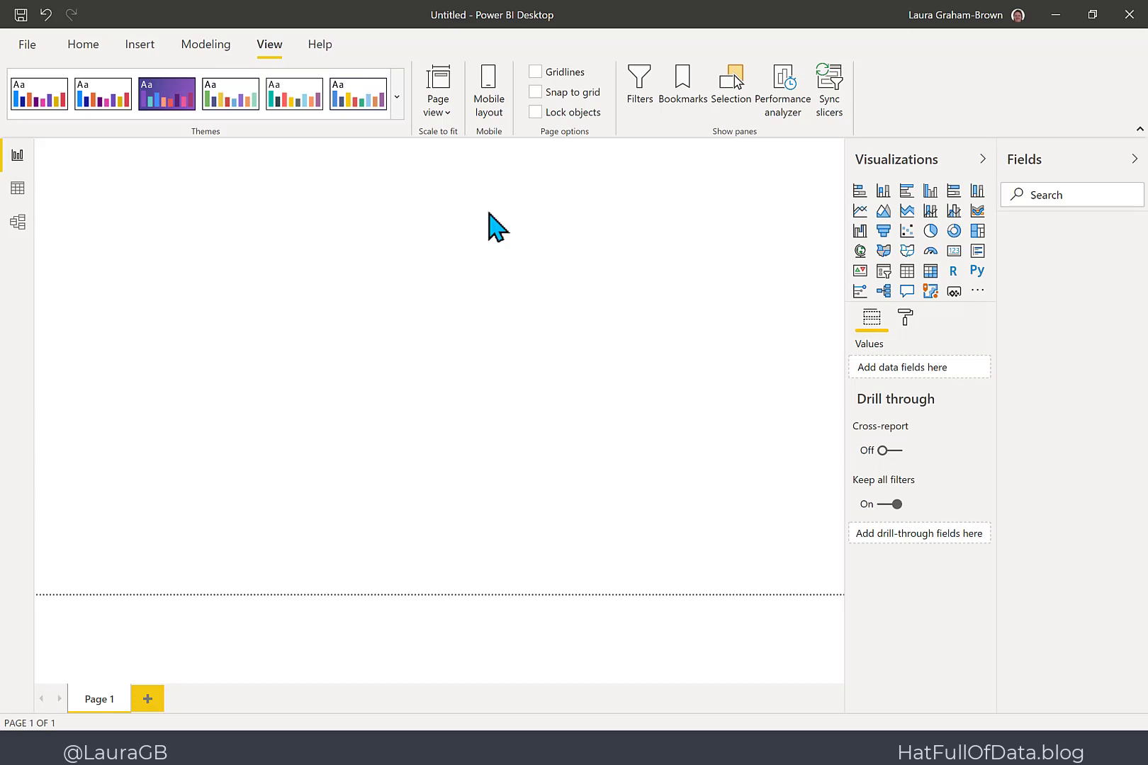
- Switch the ribbon to the Home tab so its data and report commands appear
{"action": "left_click", "coordinate": [87, 46]}
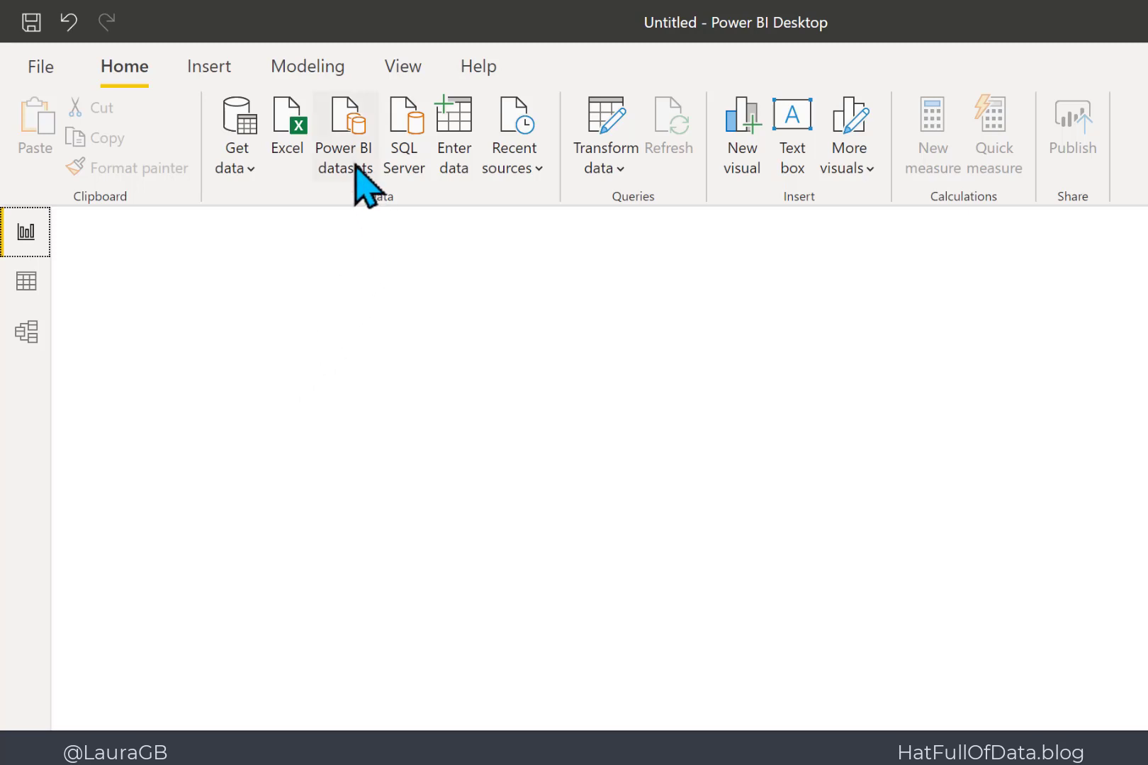
- Open the Power BI datasets picker and scroll through the published datasets
{"action": "left_click", "coordinate": [346, 136]}
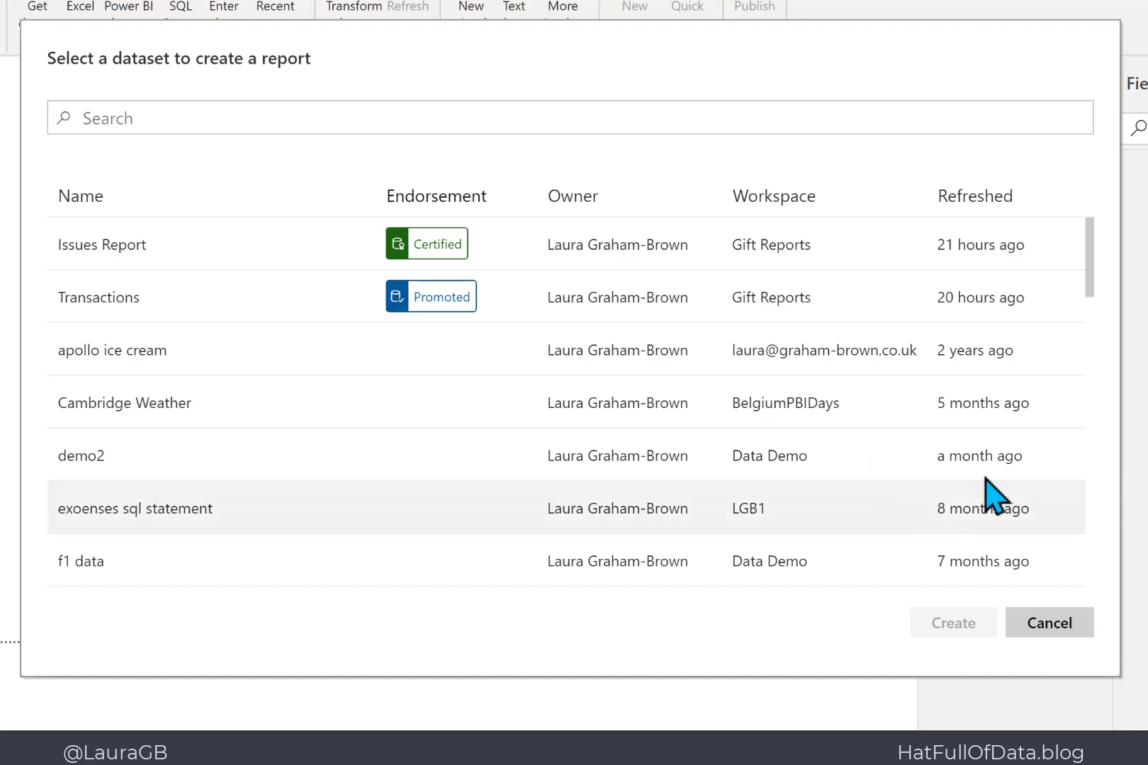
{"action": "left_click_drag", "start_coordinate": [1089, 272], "coordinate": [1091, 235]}
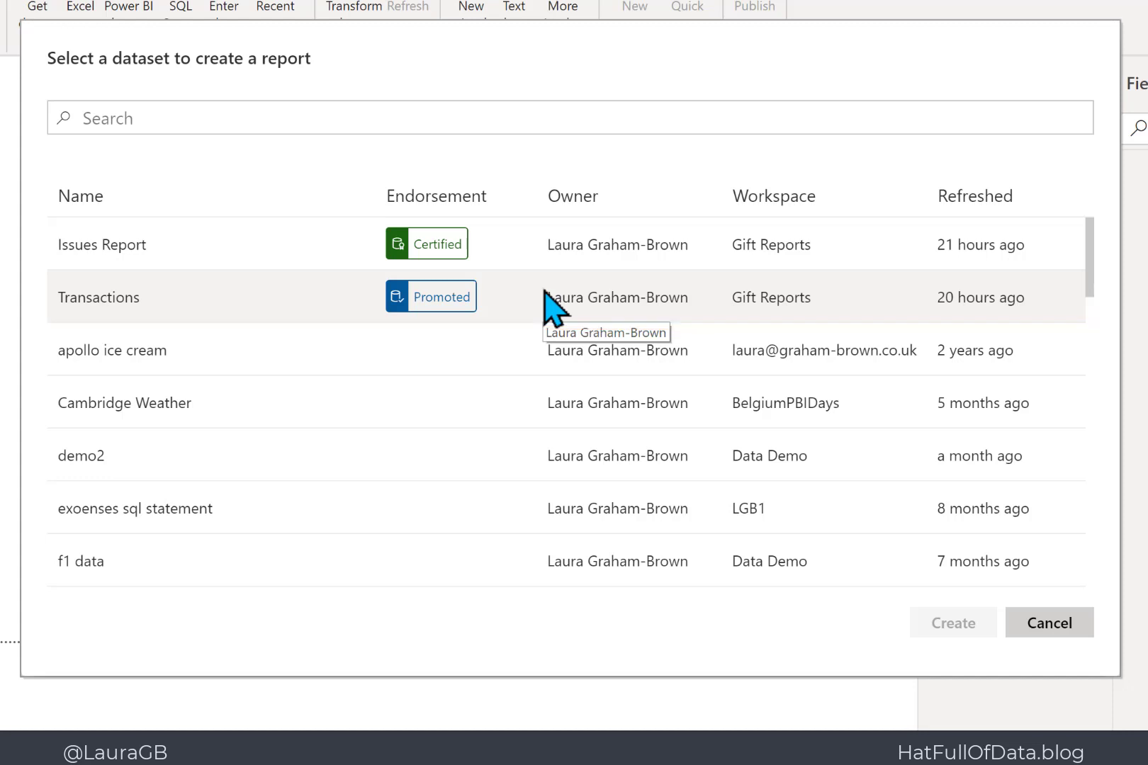
- Search datasets for 'gift', pick Sales from Gift Reports, and create the live-connected report
{"action": "left_click", "coordinate": [398, 115]}
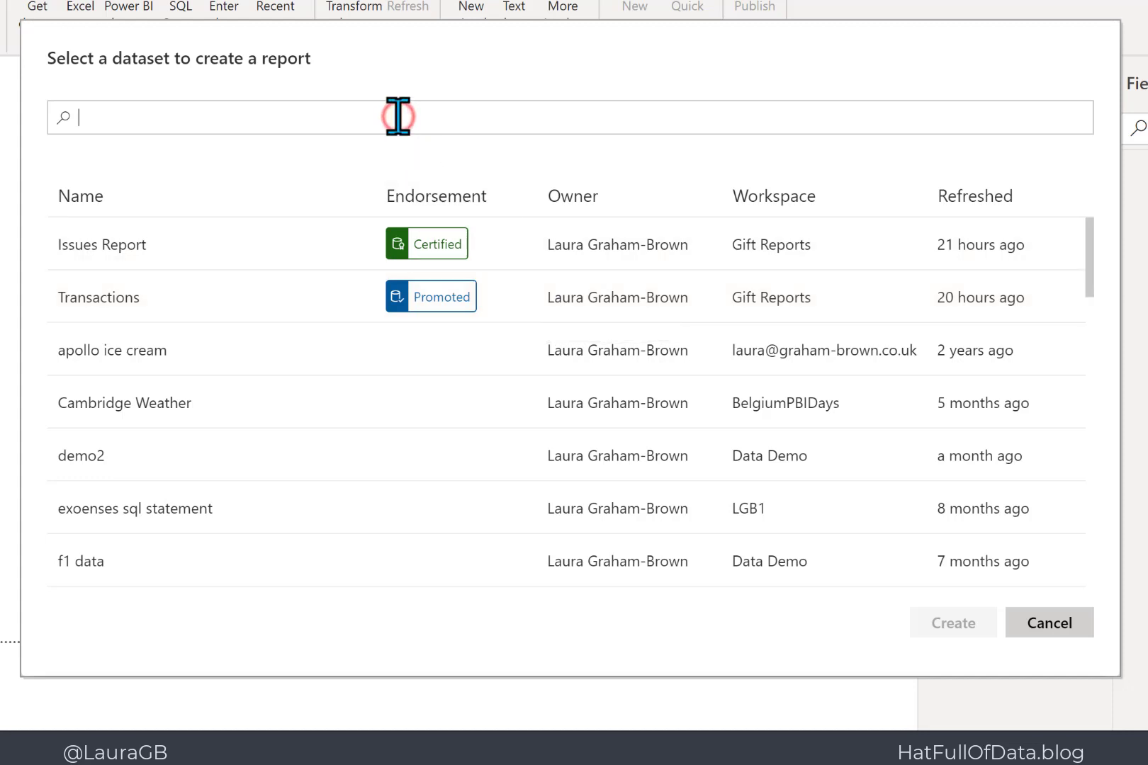
{"action": "type", "text": "i"}
{"action": "key", "text": "BackSpace"}
{"action": "type", "text": "gift"}
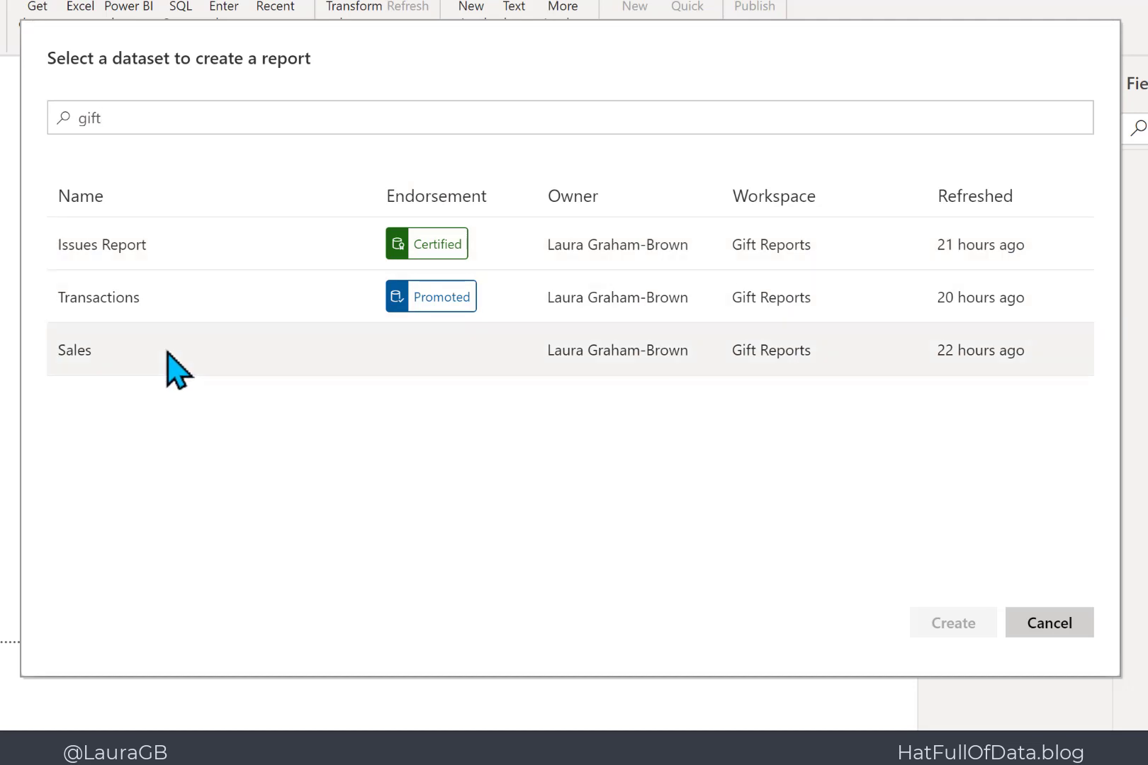
{"action": "left_click", "coordinate": [167, 352]}
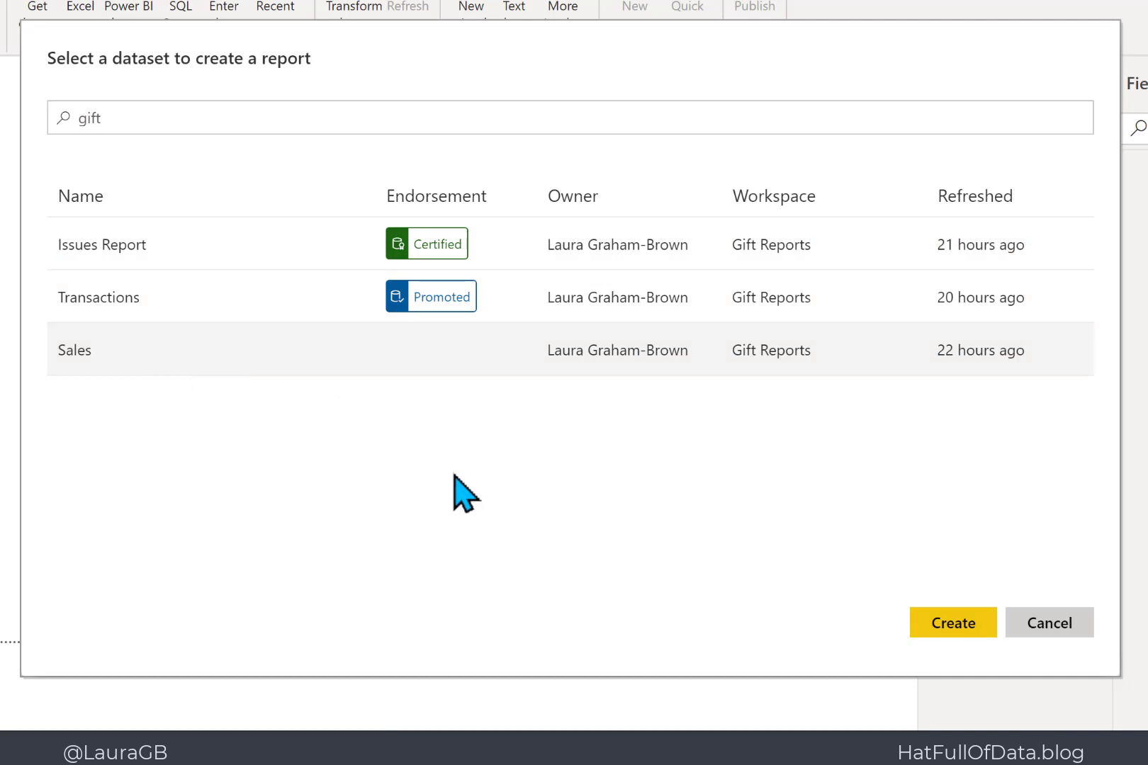
{"action": "left_click", "coordinate": [945, 627]}
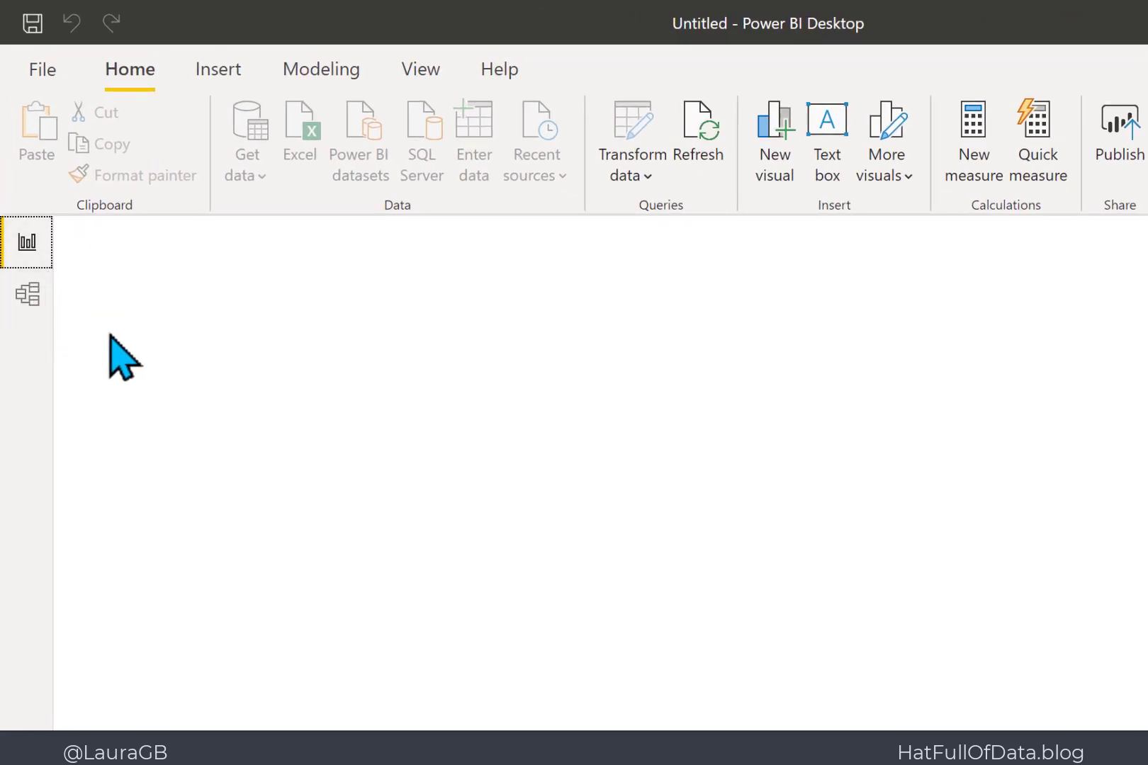
- Switch to Model view to see how Shops, Calendar and products link to Transactions
{"action": "left_click", "coordinate": [30, 296]}
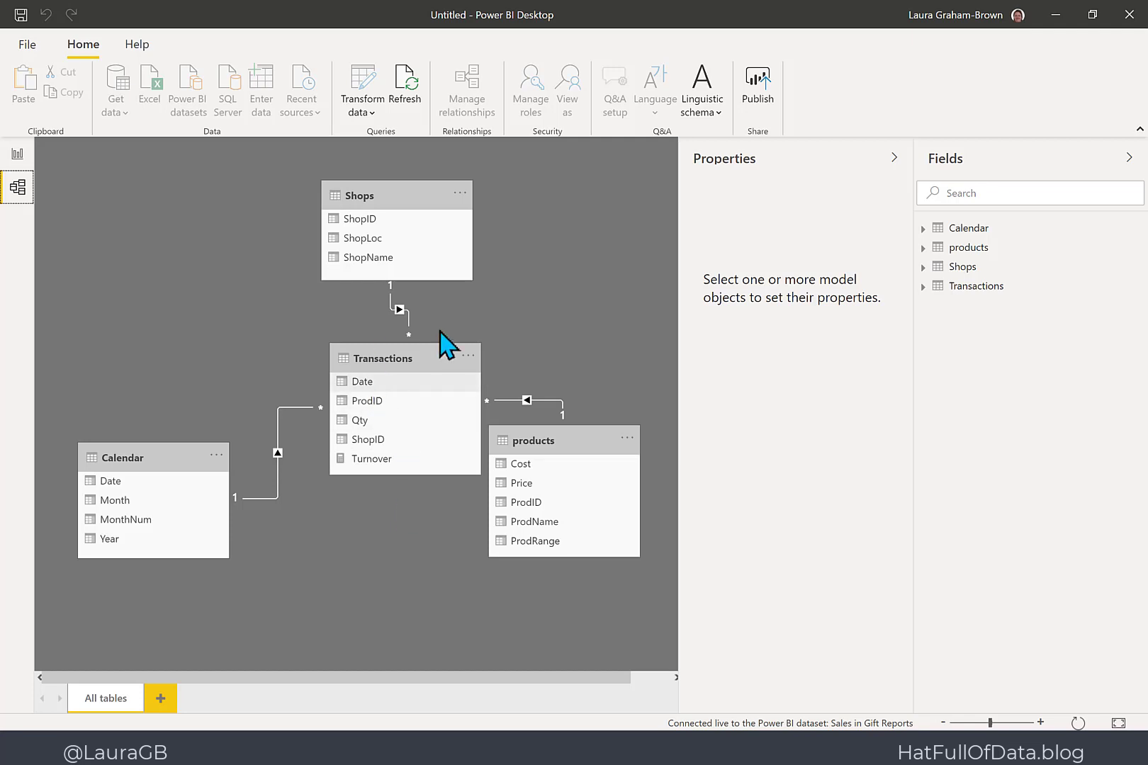
- Check the Date, Qty and Turnover properties, including Qty's description, then return to Report view
{"action": "left_click", "coordinate": [382, 386]}
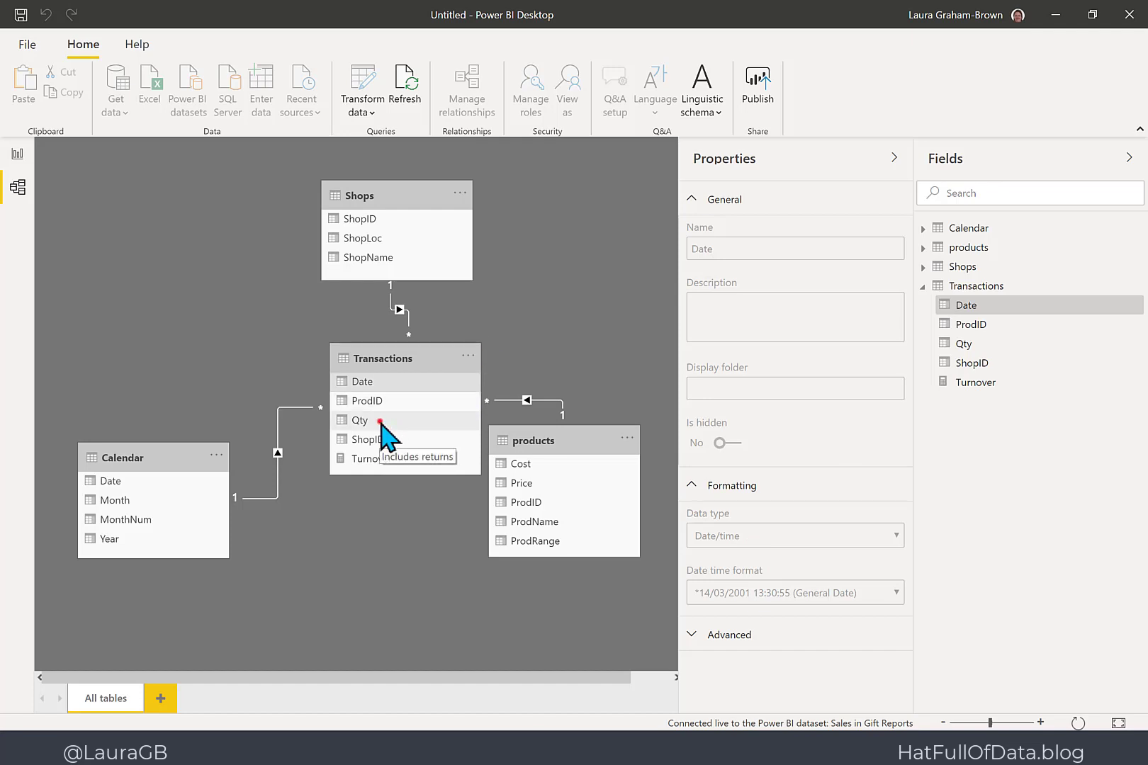
{"action": "left_click", "coordinate": [381, 423]}
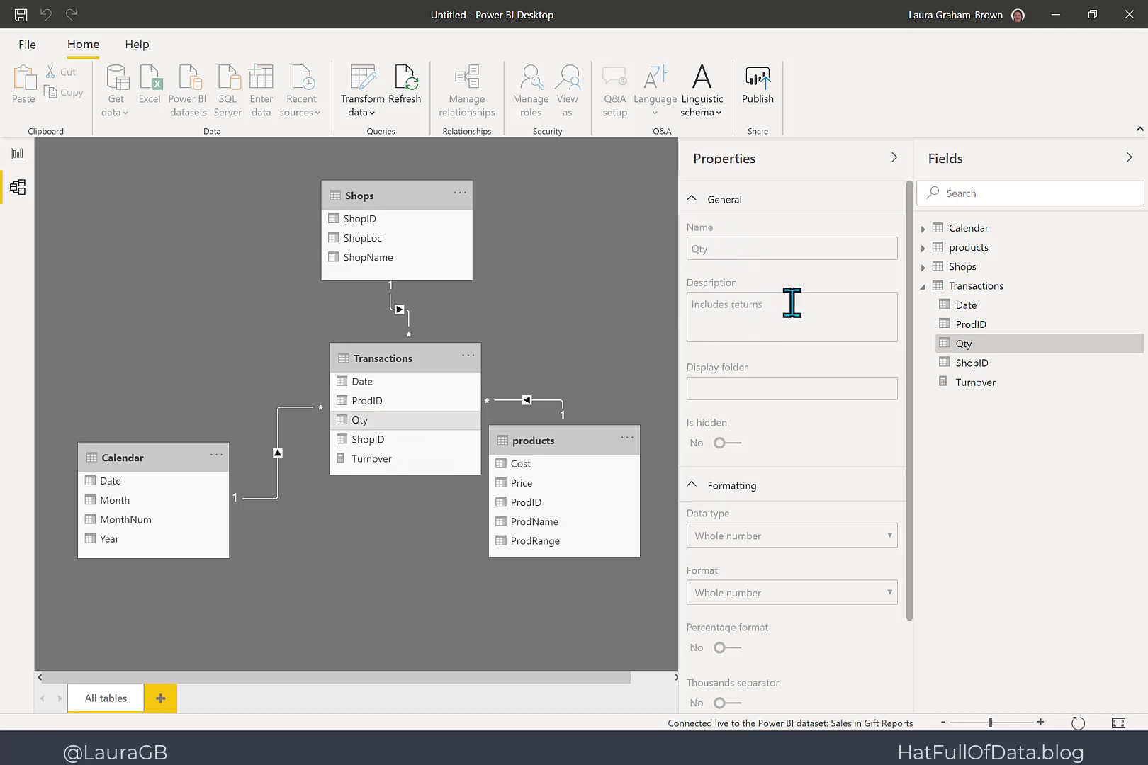
{"action": "left_click", "coordinate": [791, 304]}
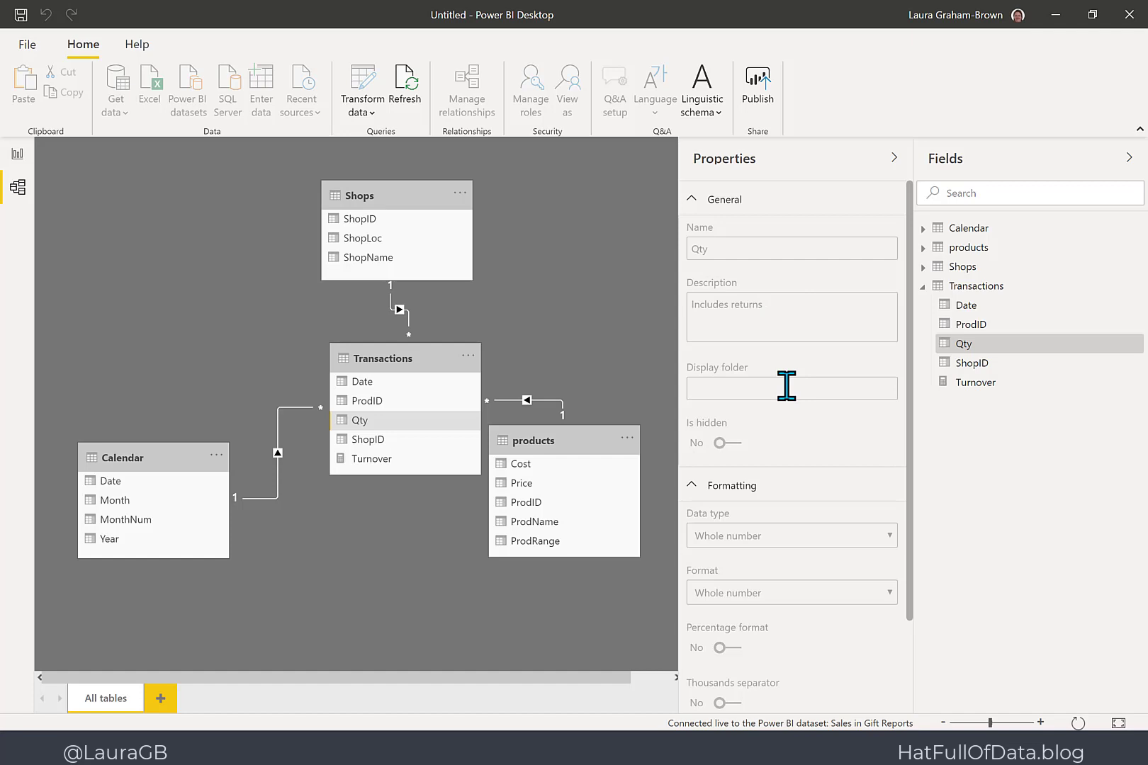
{"action": "left_click", "coordinate": [984, 383]}
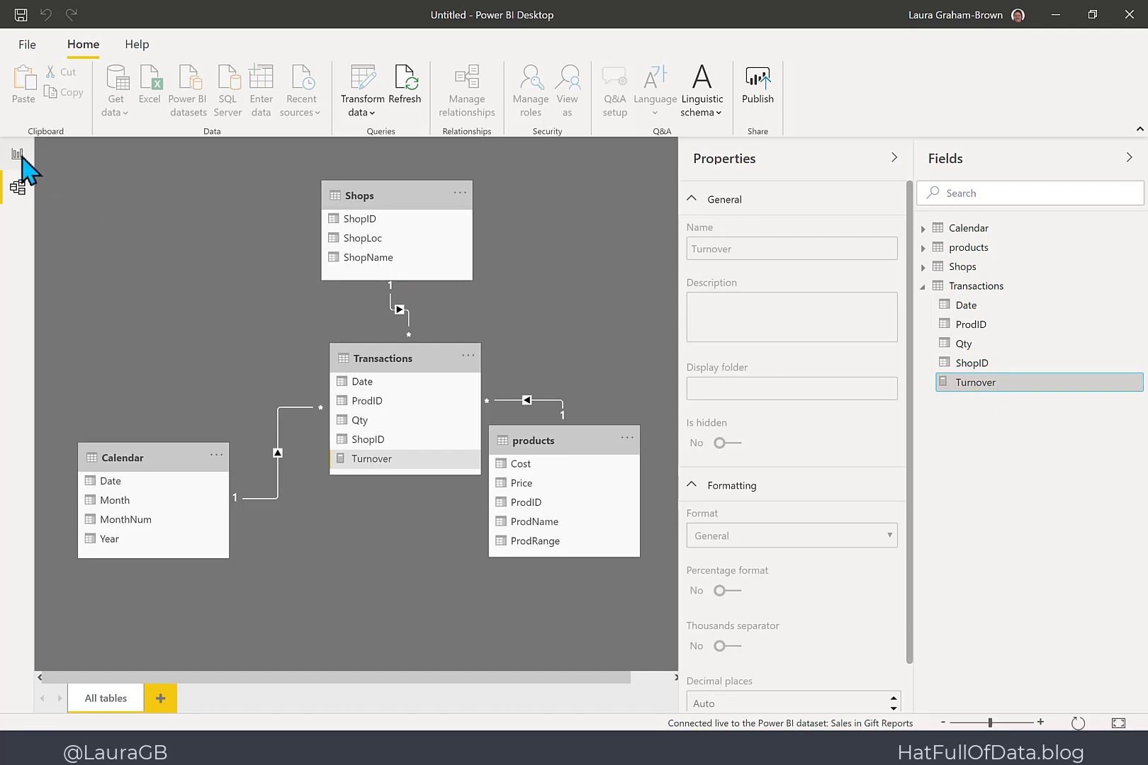
{"action": "left_click", "coordinate": [20, 156]}
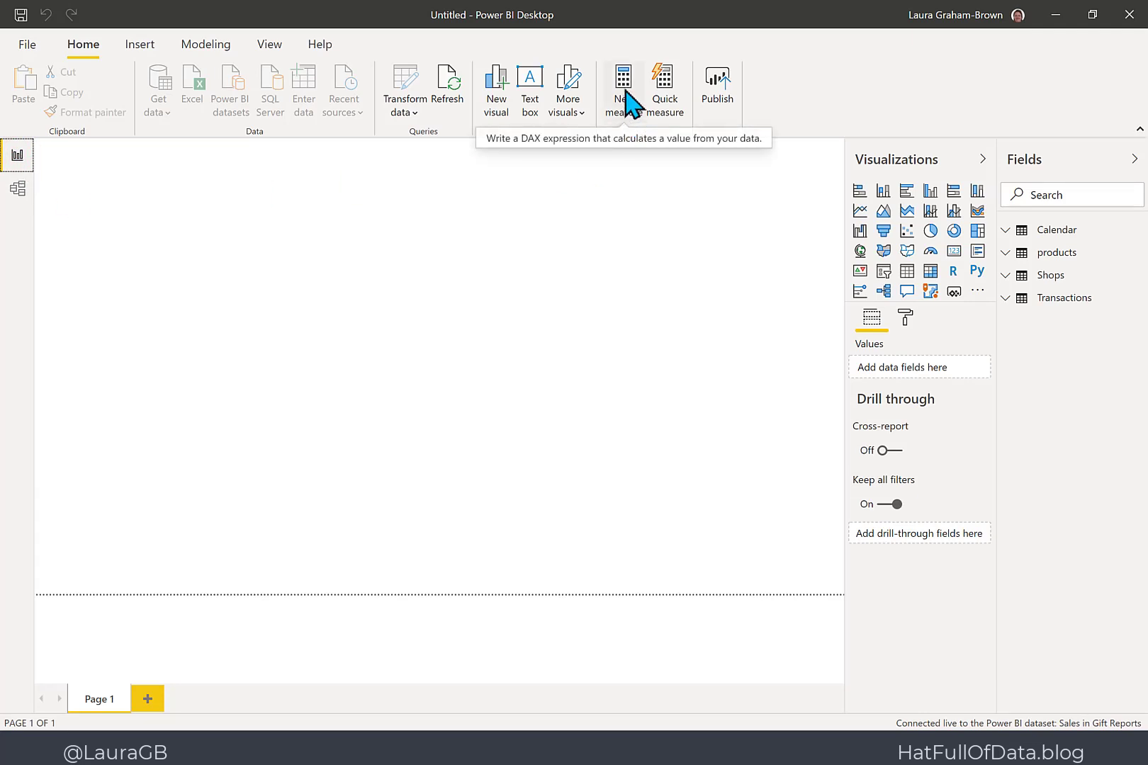
- Create a new measure with the formula Volume Sold = SUM(Transactions[Qty])
{"action": "left_click", "coordinate": [626, 92]}
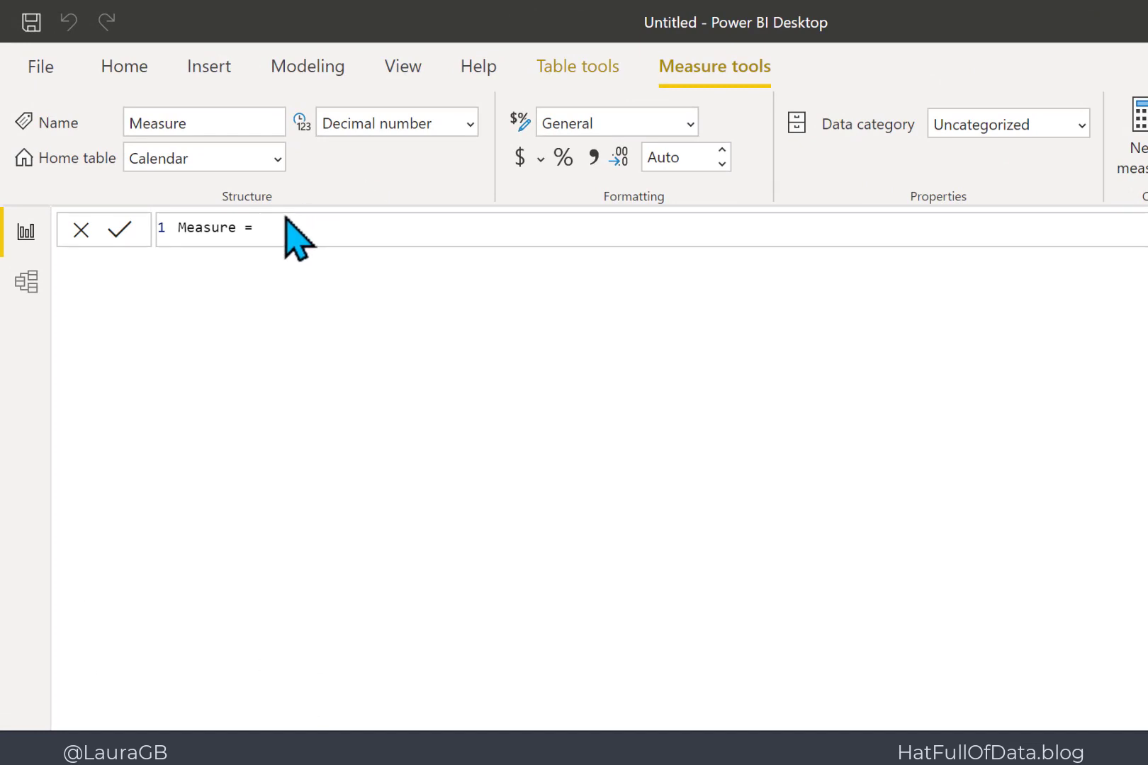
{"action": "left_click_drag", "start_coordinate": [276, 225], "coordinate": [161, 226]}
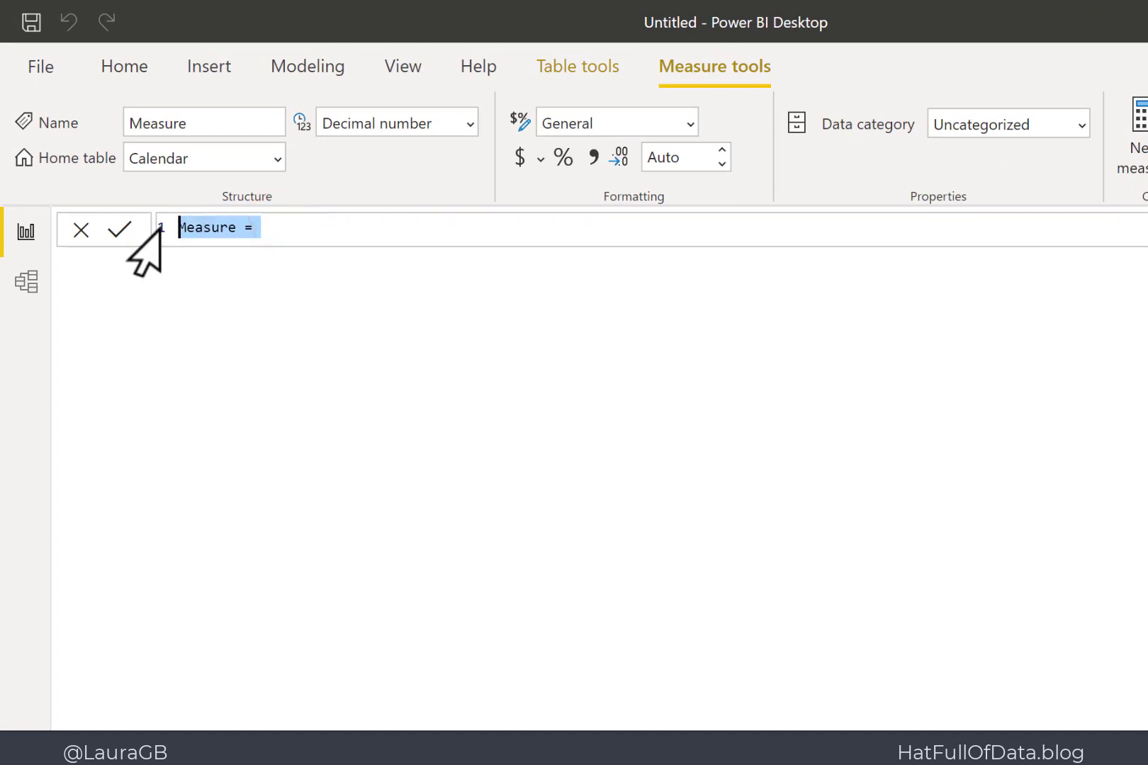
{"action": "type", "text": "Volume"}
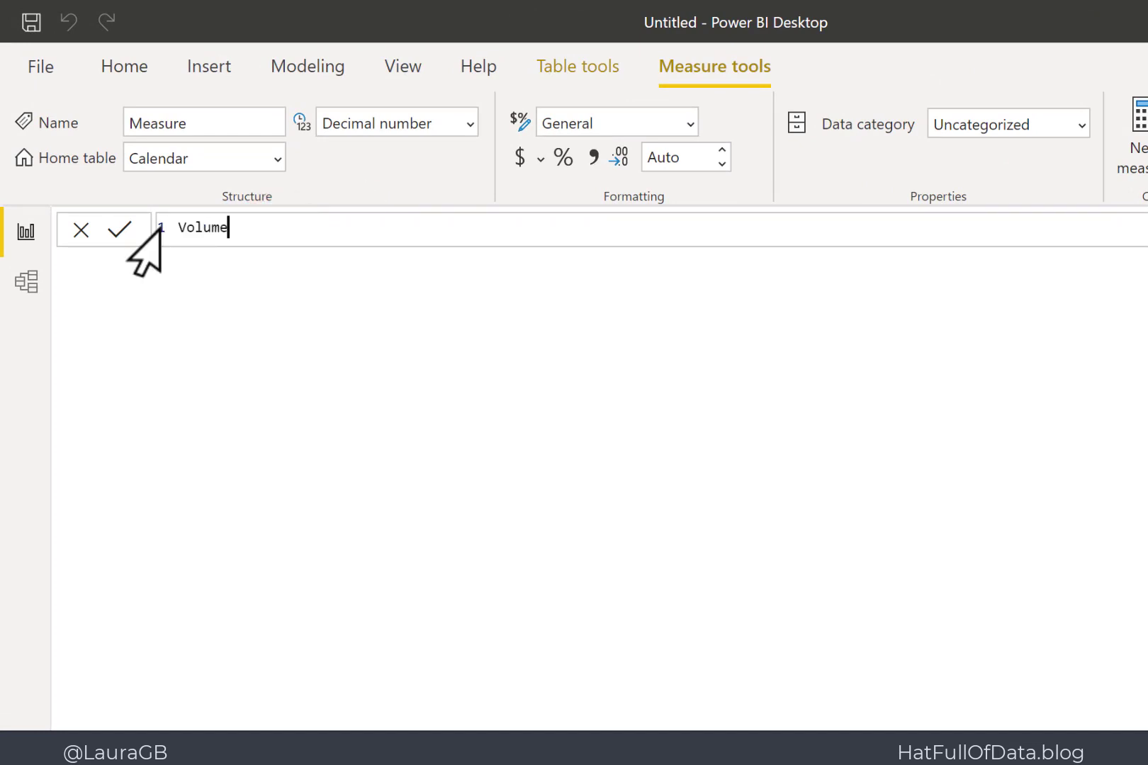
{"action": "type", "text": " Sold = s"}
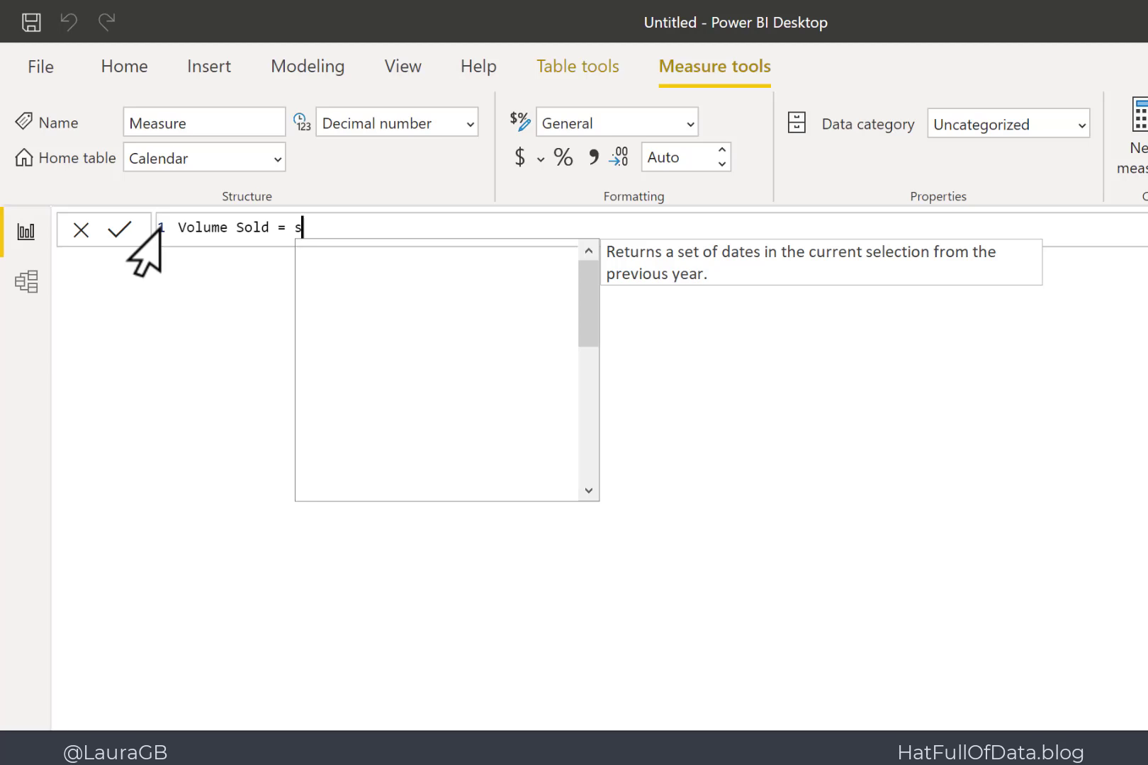
{"action": "type", "text": "um("}
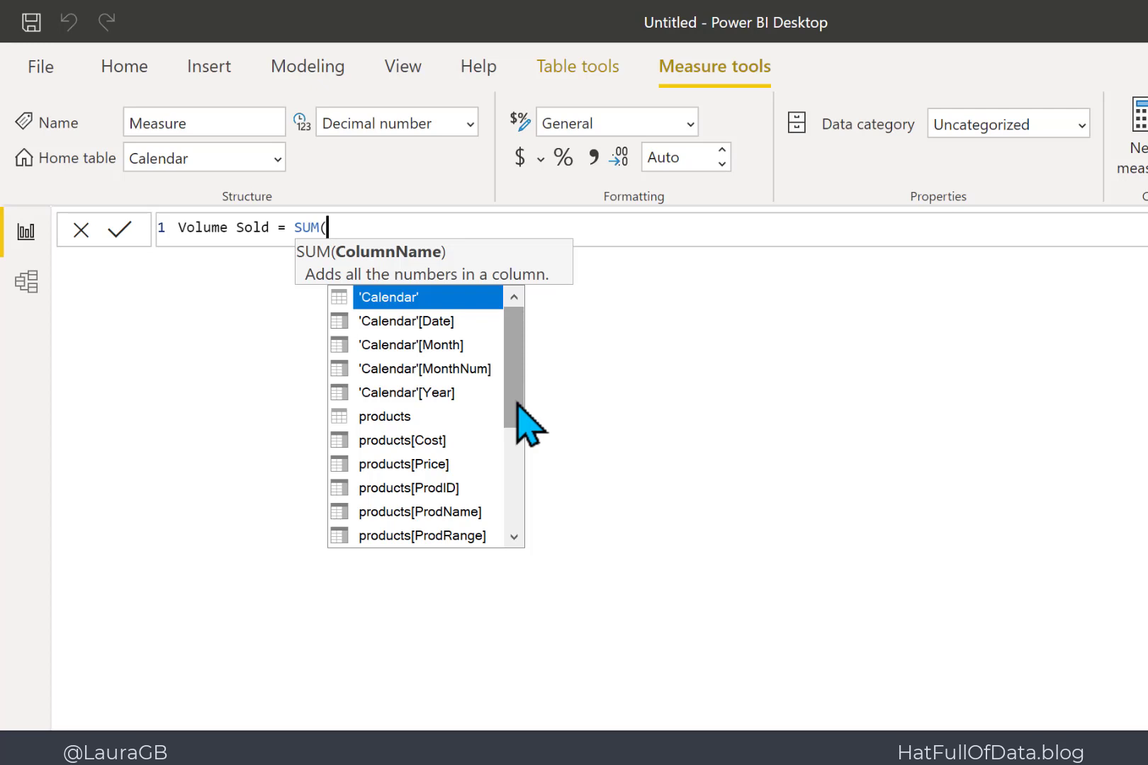
{"action": "type", "text": "qty"}
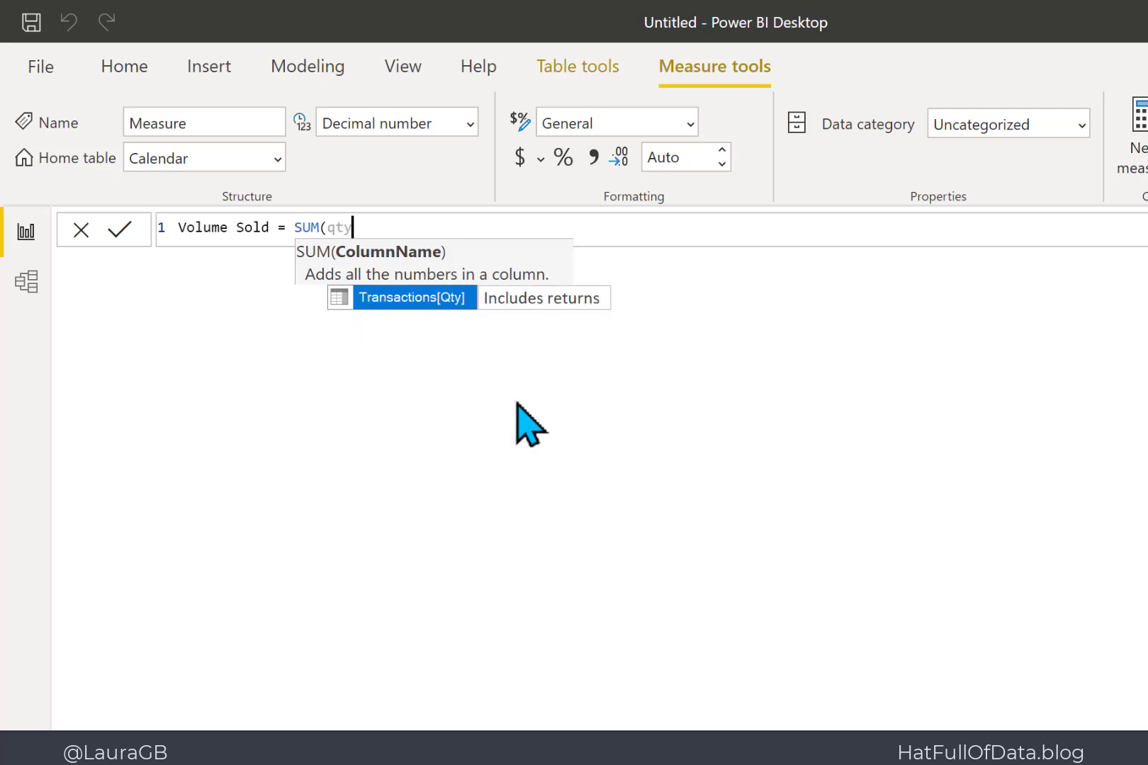
{"action": "left_click", "coordinate": [416, 294]}
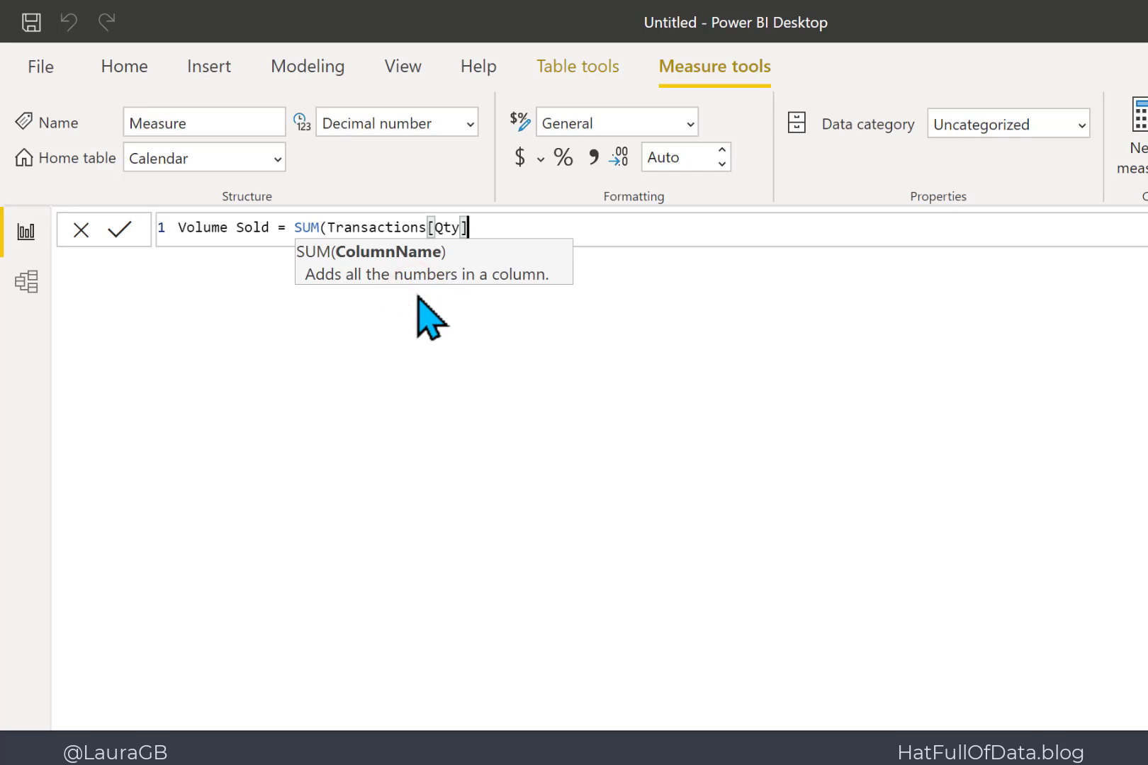
{"action": "type", "text": ")"}
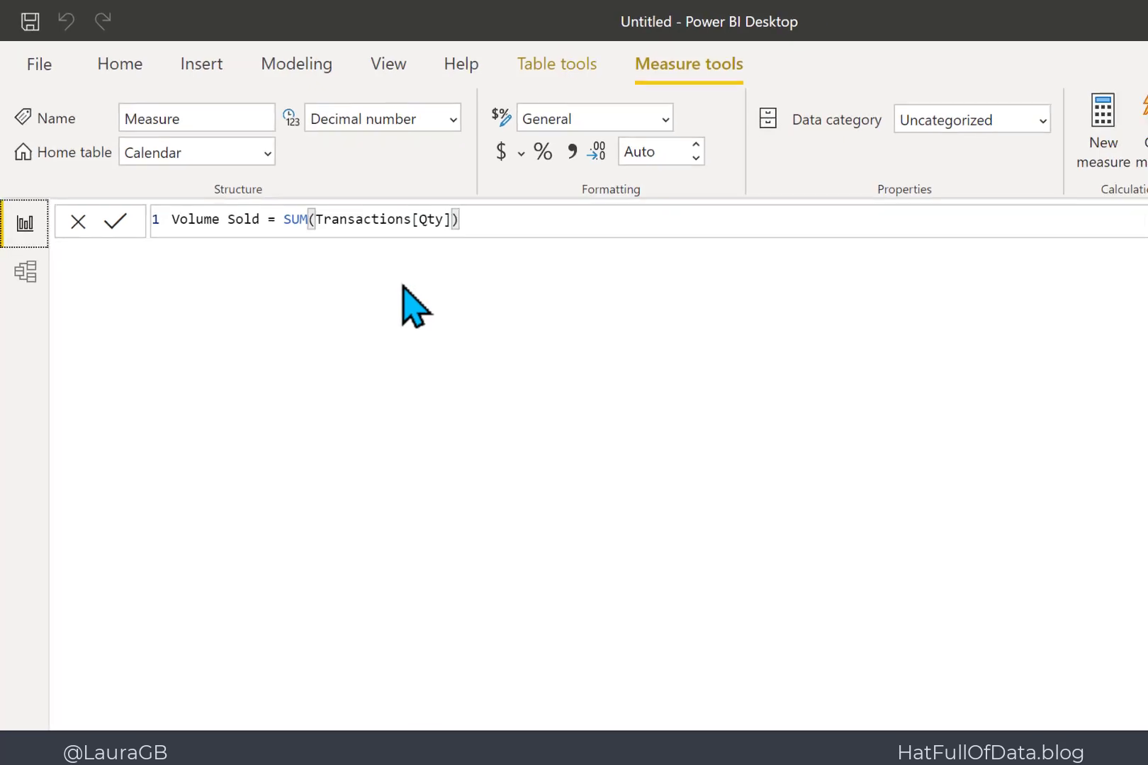
{"action": "key", "text": "Return"}
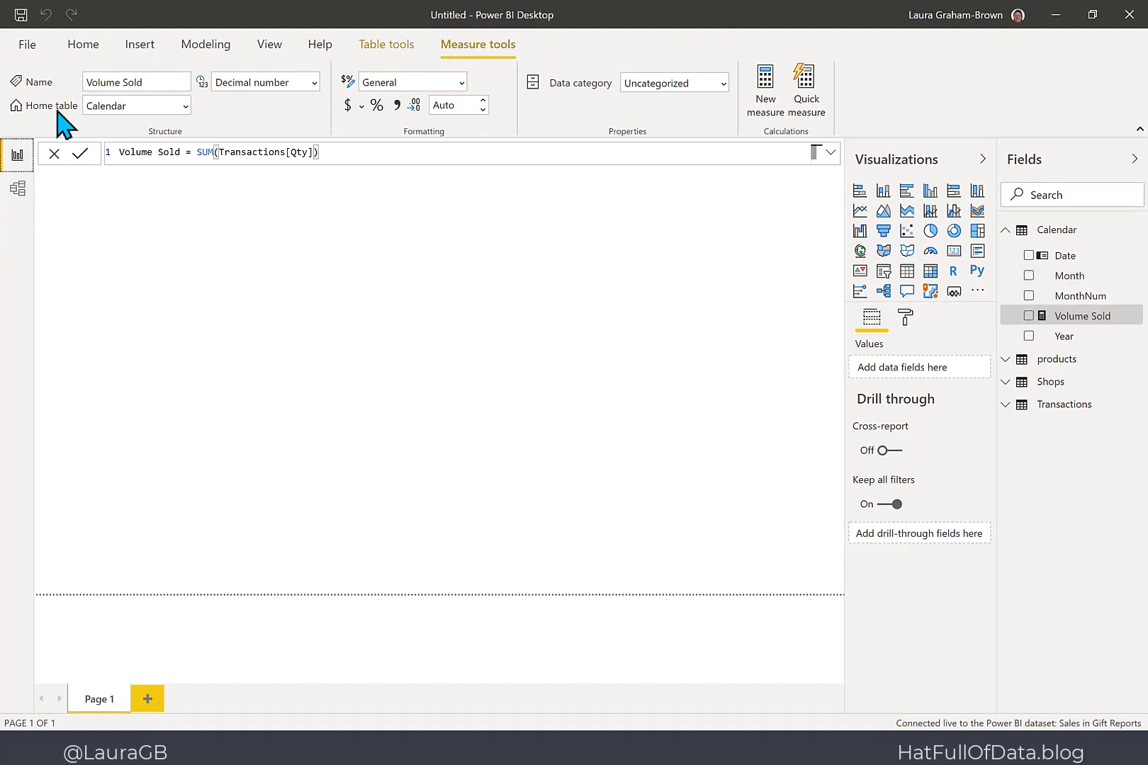
- Set the Volume Sold measure's home table to Transactions and deselect it
{"action": "left_click", "coordinate": [185, 105]}
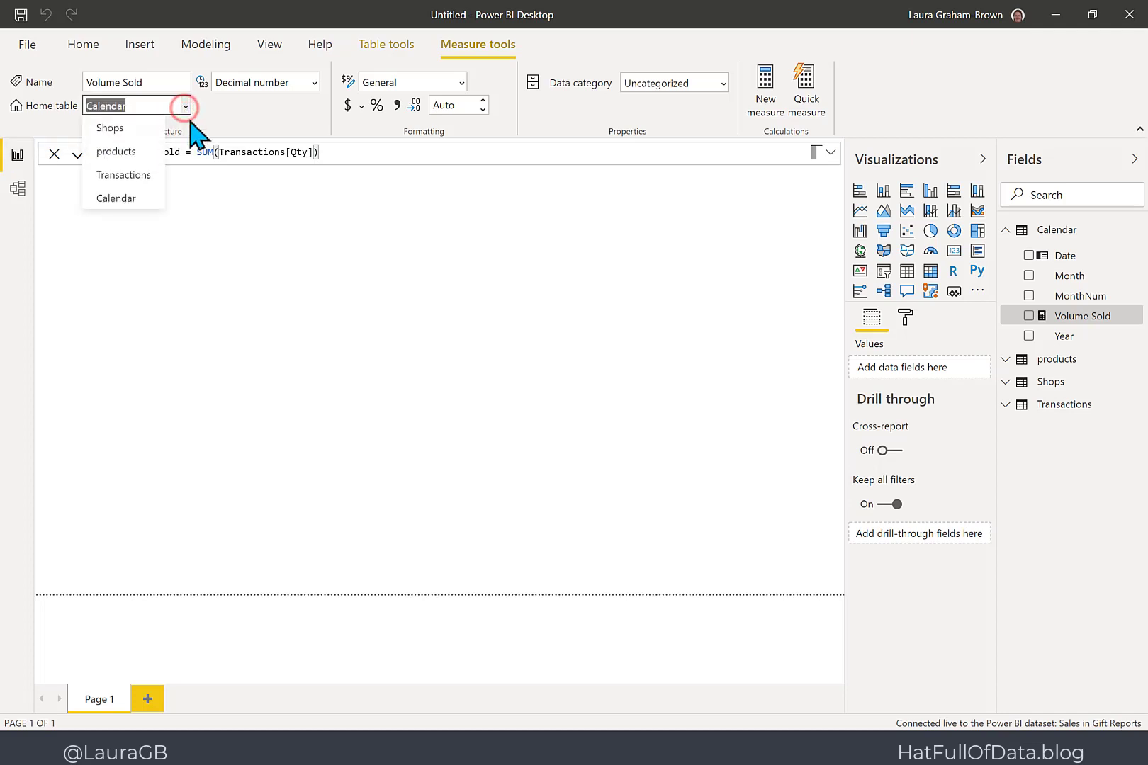
{"action": "left_click", "coordinate": [135, 175]}
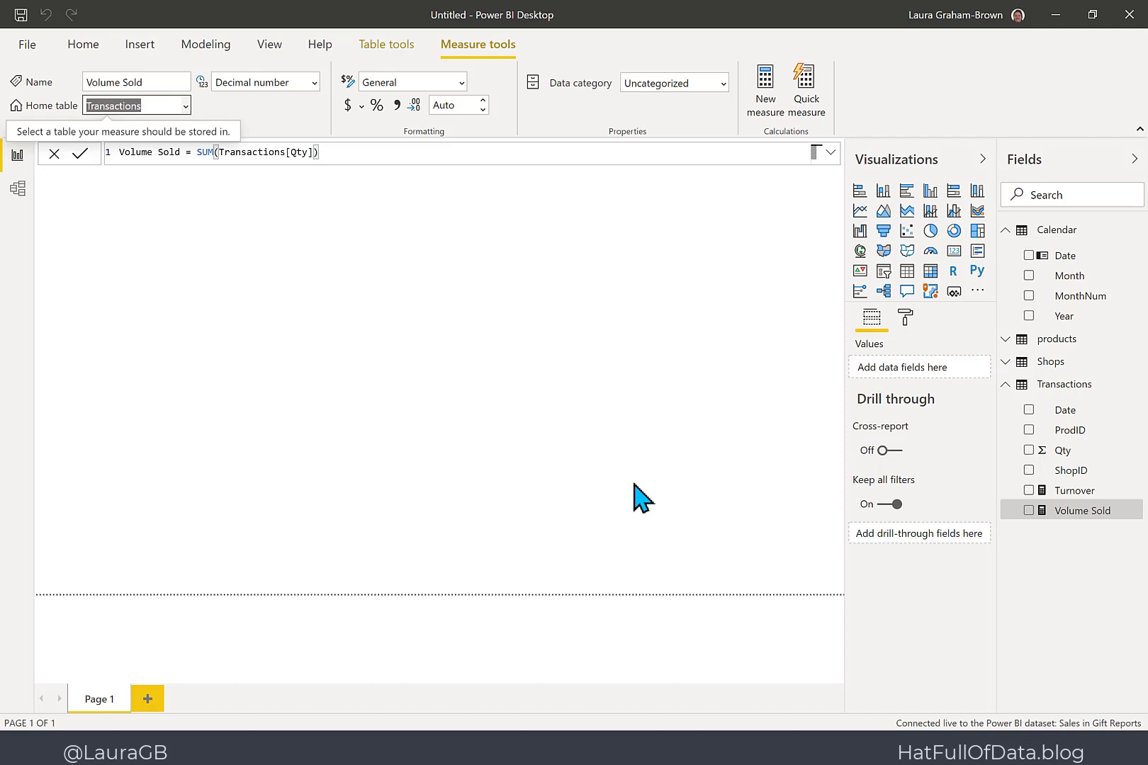
{"action": "left_click", "coordinate": [531, 420]}
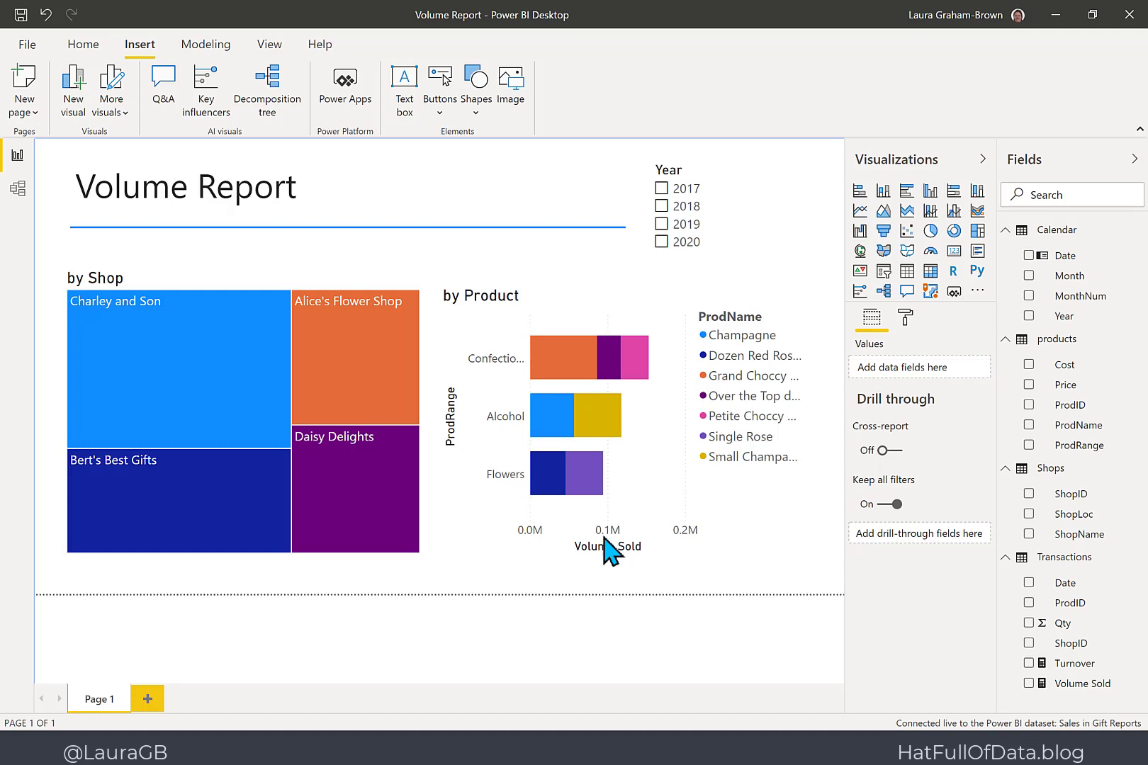
- Publish Volume Report, selecting Gift Reports as the destination workspace
{"action": "left_click", "coordinate": [87, 41]}
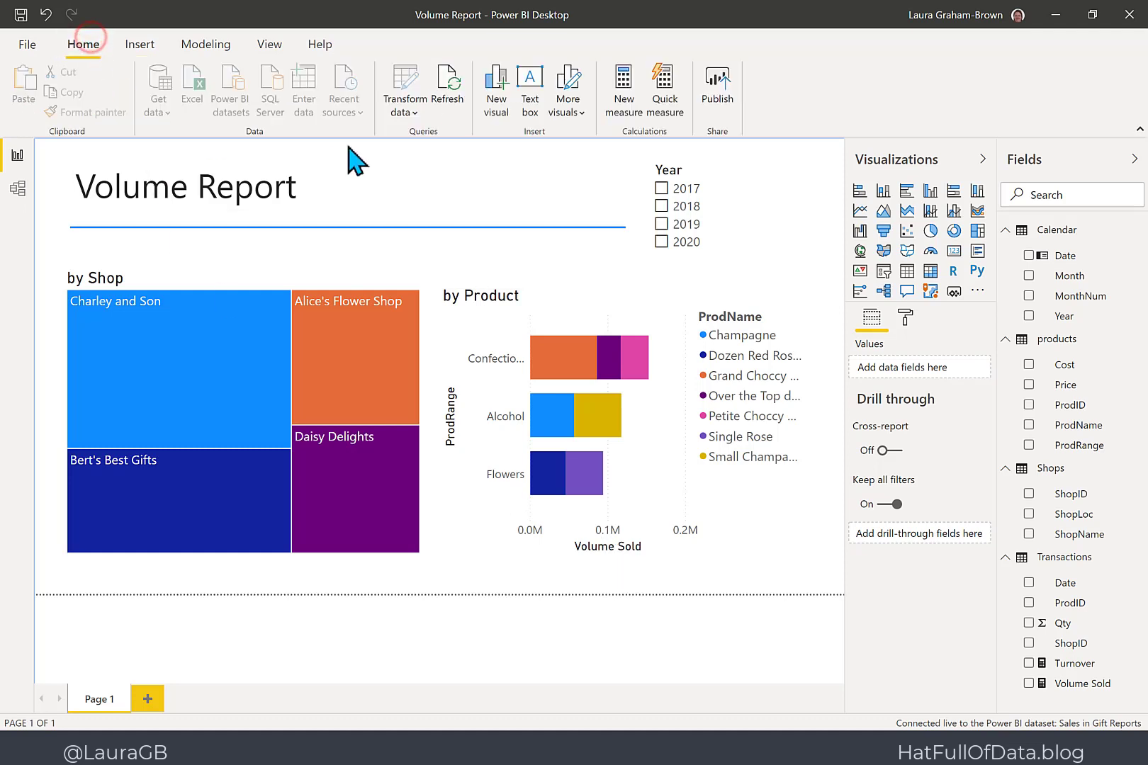
{"action": "left_click", "coordinate": [717, 77]}
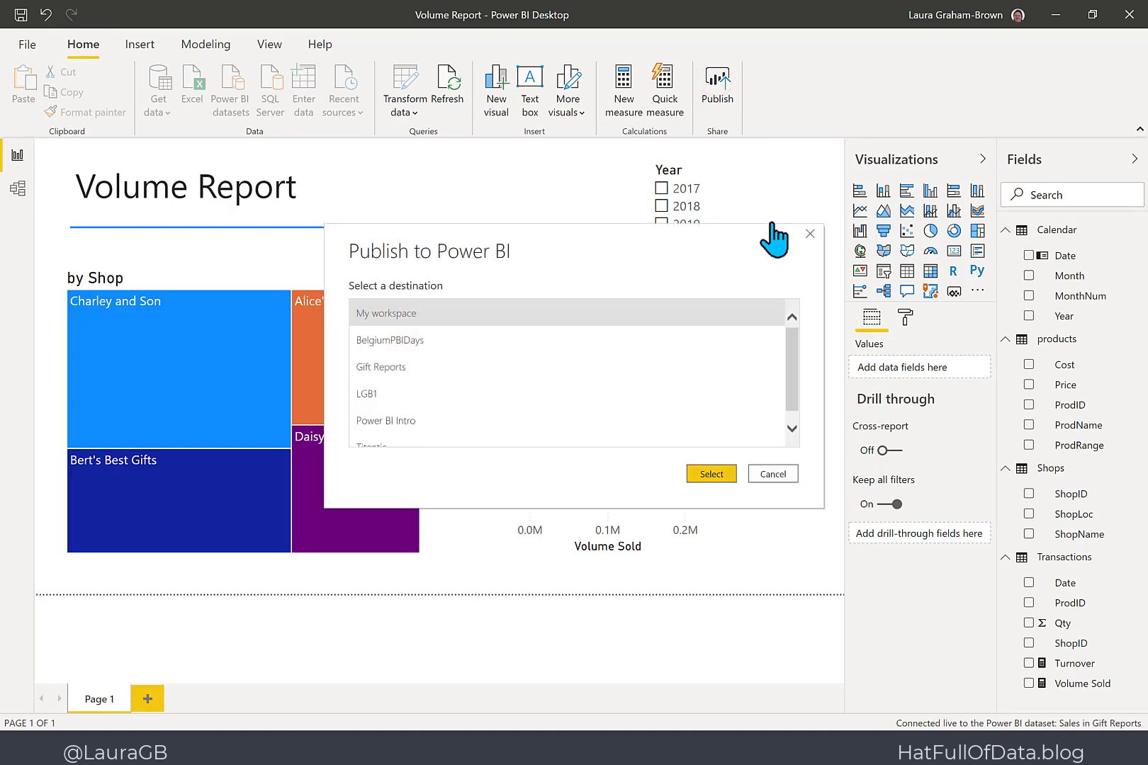
{"action": "left_click", "coordinate": [385, 358]}
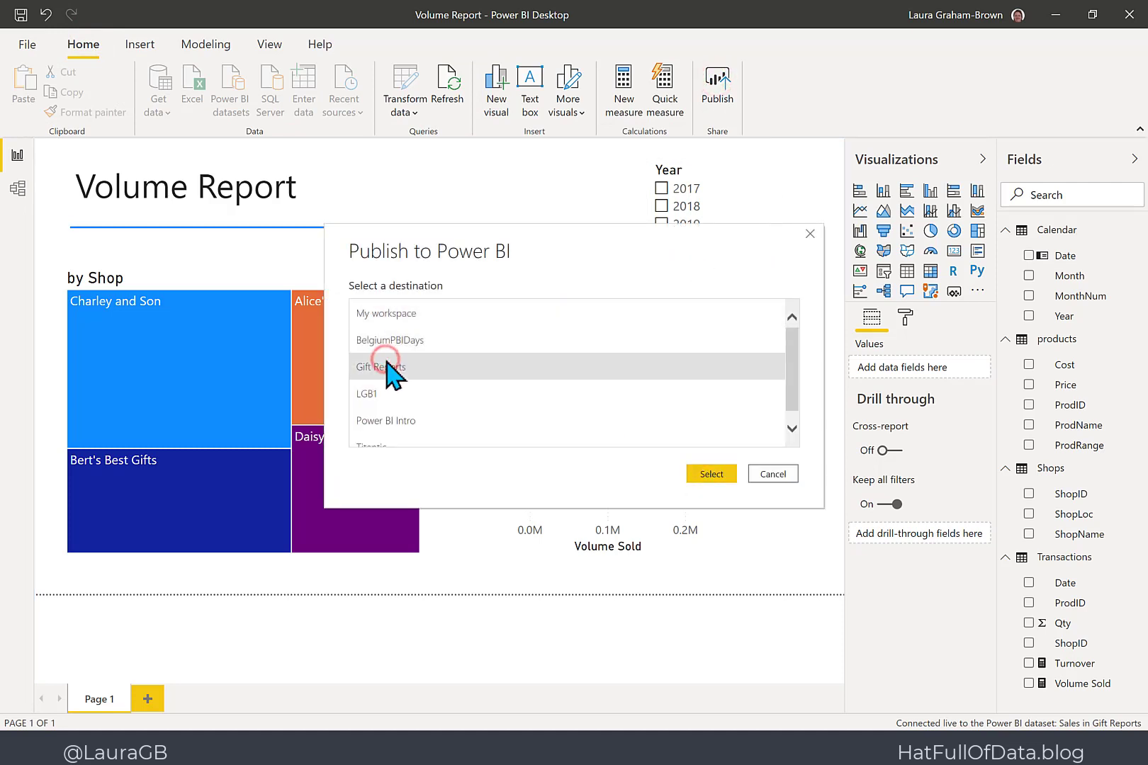
{"action": "left_click", "coordinate": [708, 474]}
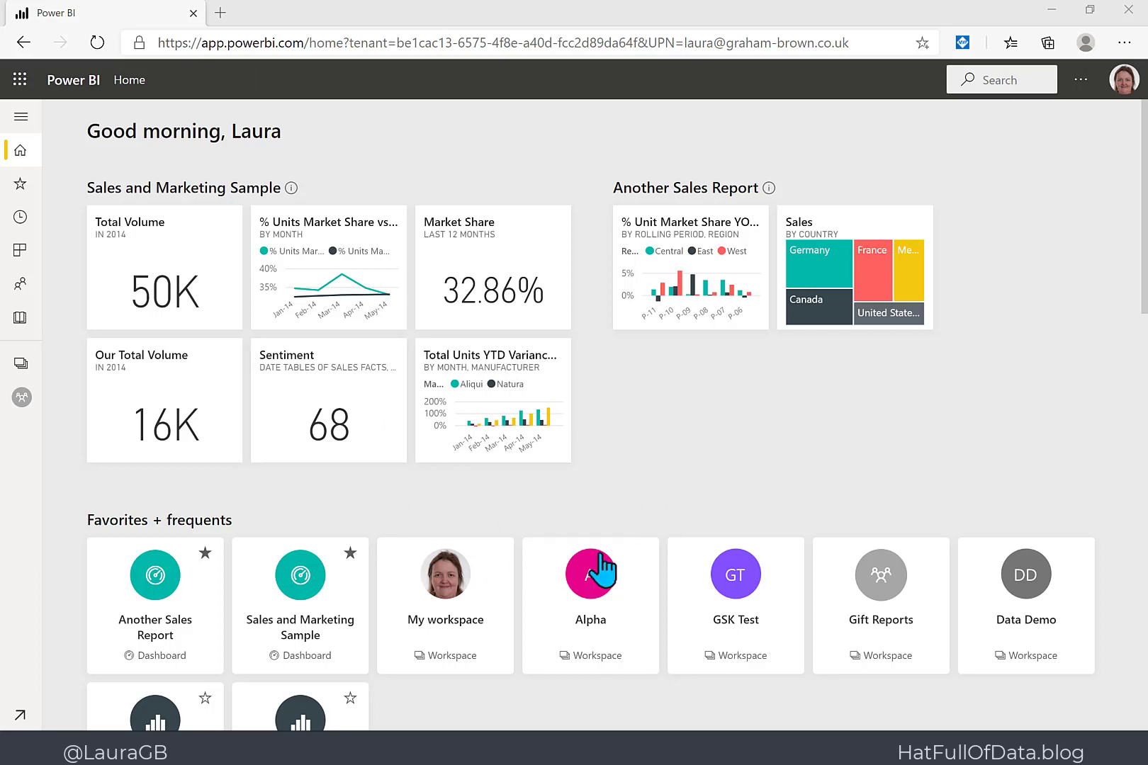
- Open the Gift Reports workspace from the Workspaces list and expand its View options
{"action": "left_click", "coordinate": [20, 363]}
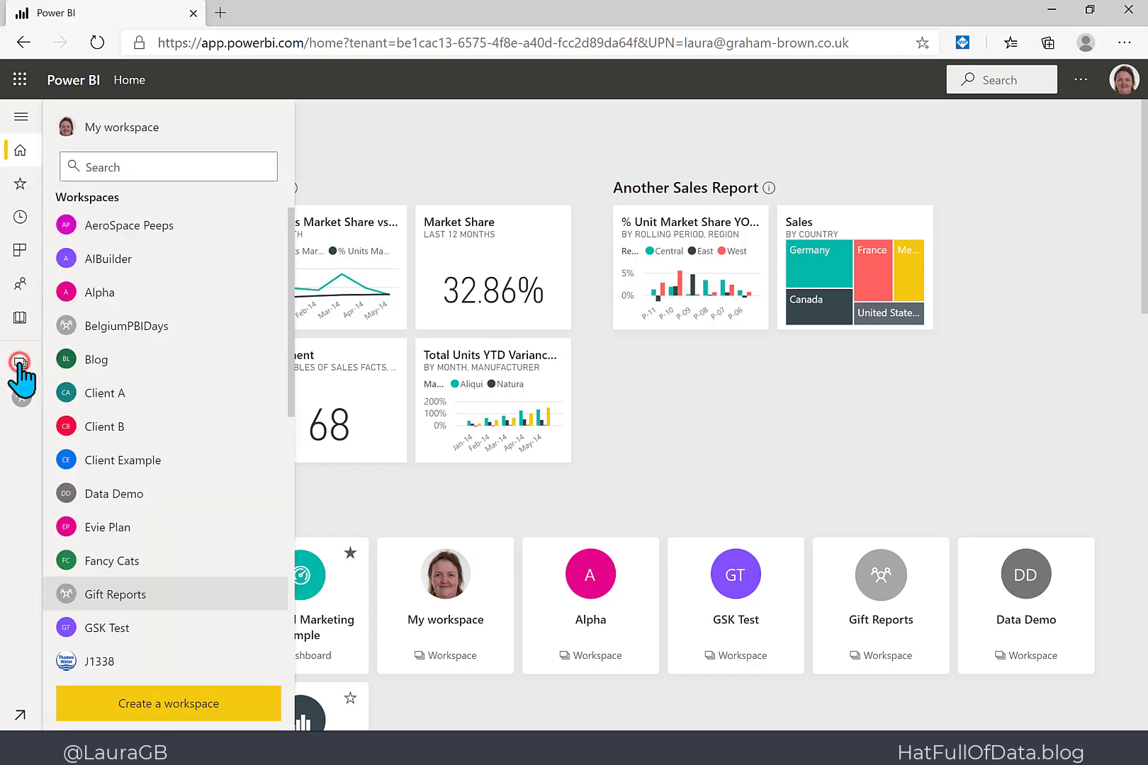
{"action": "left_click", "coordinate": [117, 595]}
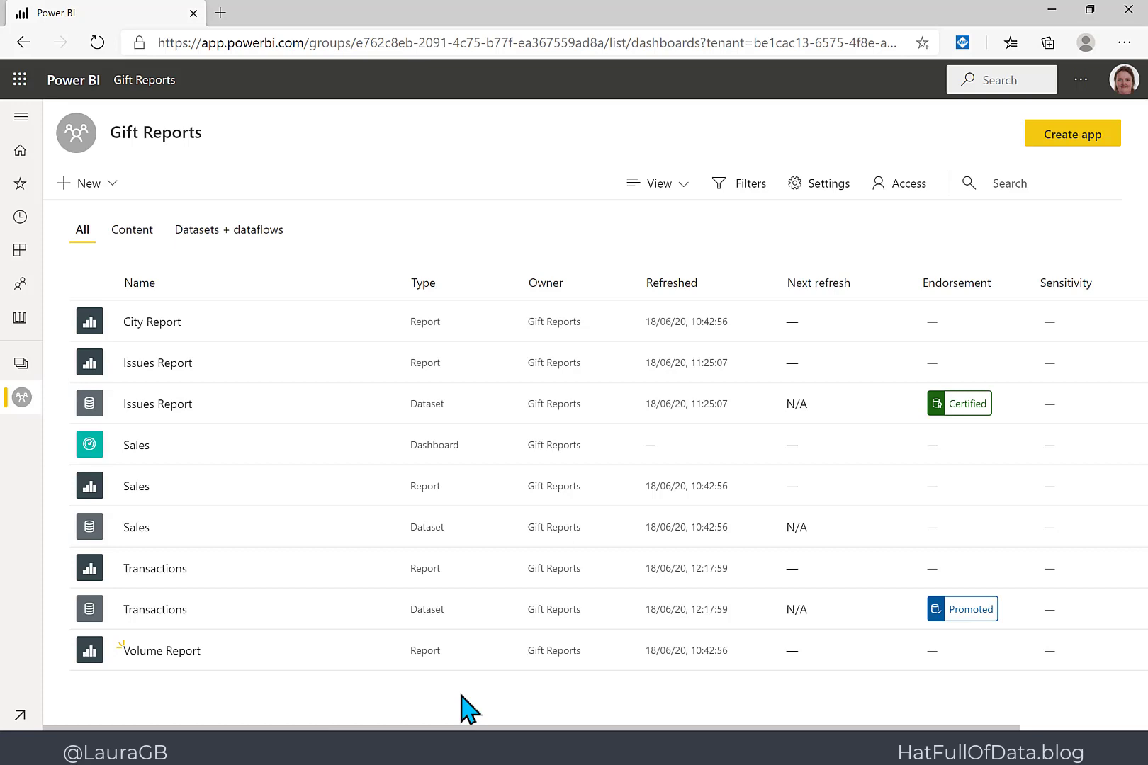
{"action": "left_click", "coordinate": [679, 185]}
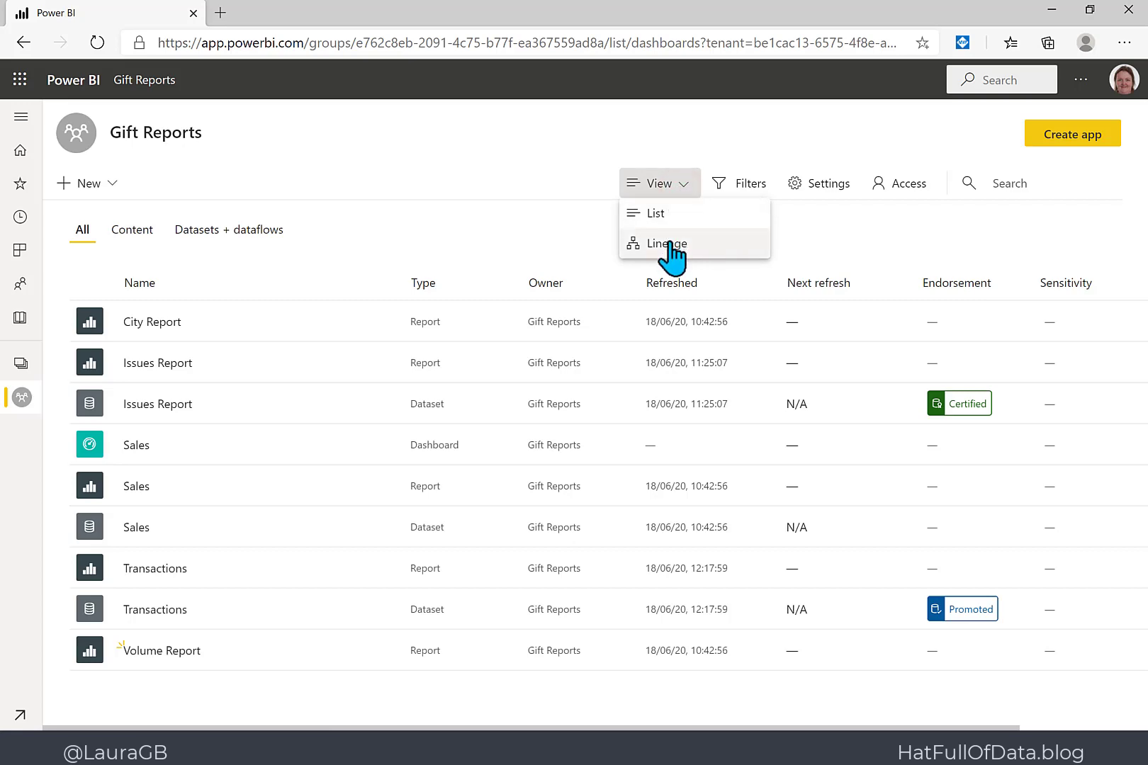
- Show Gift Reports as a Lineage diagram, tracing Volume Report back to the Sales dataset
{"action": "left_click", "coordinate": [668, 243]}
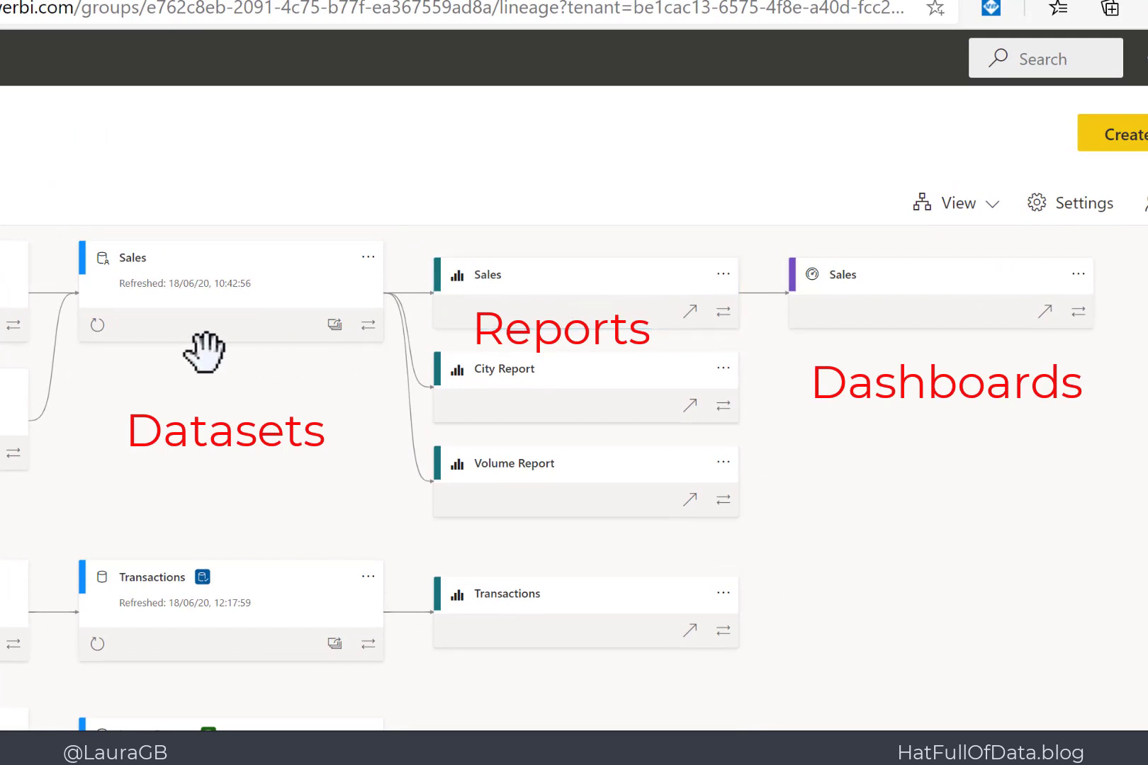
{"action": "left_click", "coordinate": [204, 348]}
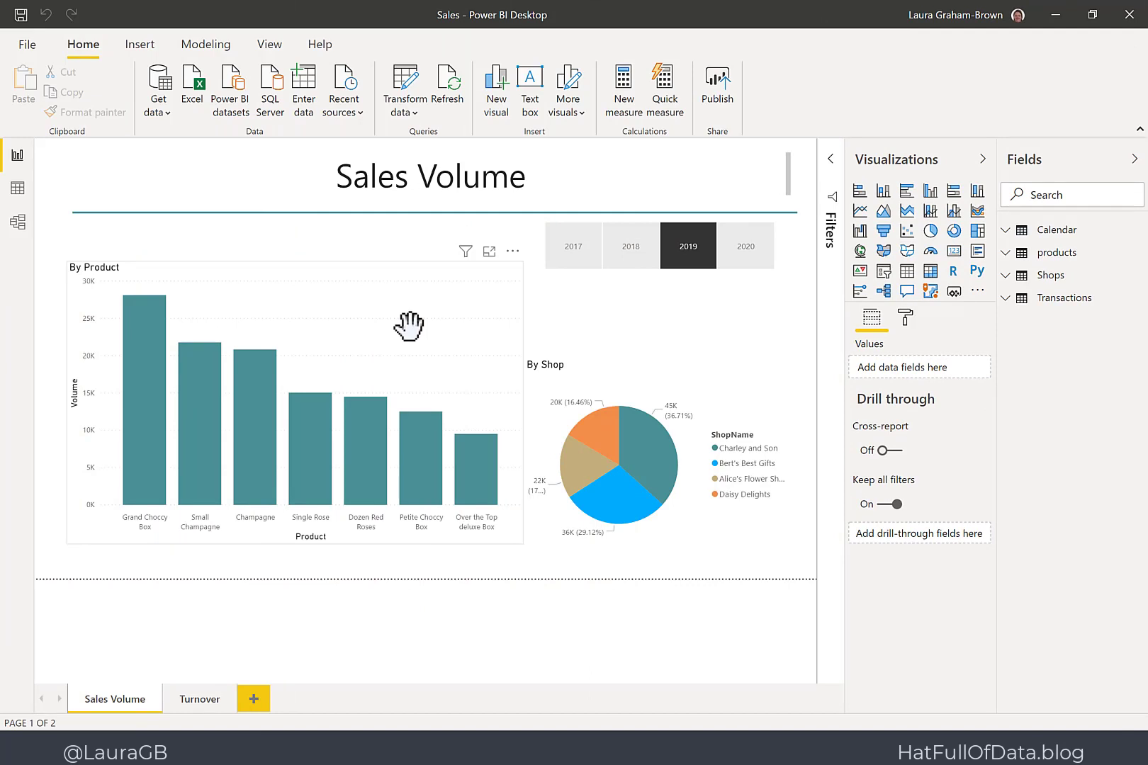
- Publish the Sales report to the Gift Reports workspace, reaching the replace-dataset warning
{"action": "left_click", "coordinate": [720, 107]}
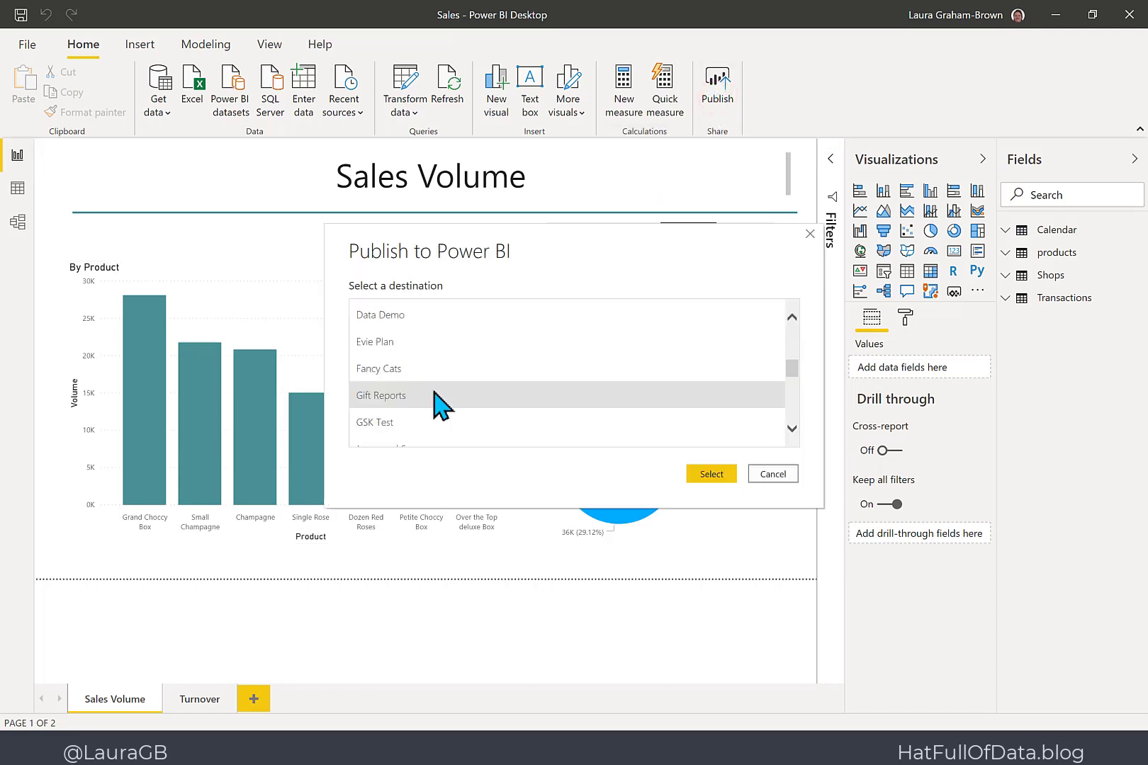
{"action": "left_click", "coordinate": [705, 475]}
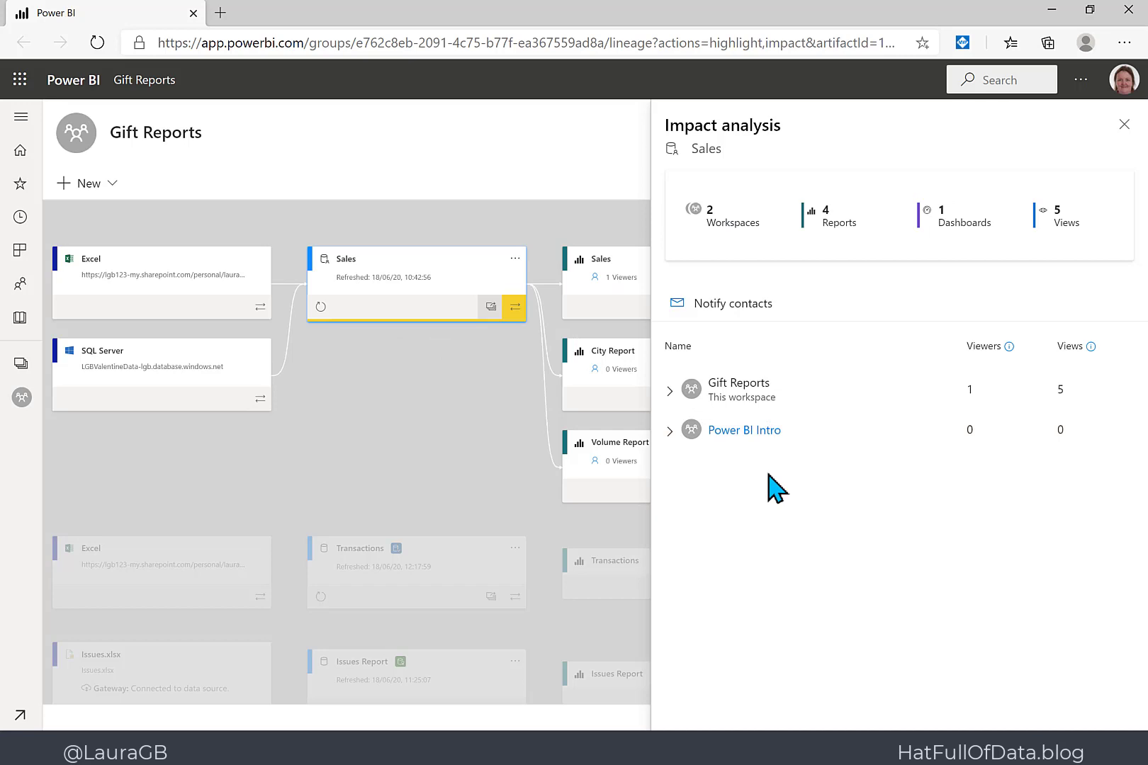
- Expand the Gift Reports and Power BI Intro rows to list the affected items
{"action": "left_click", "coordinate": [670, 391]}
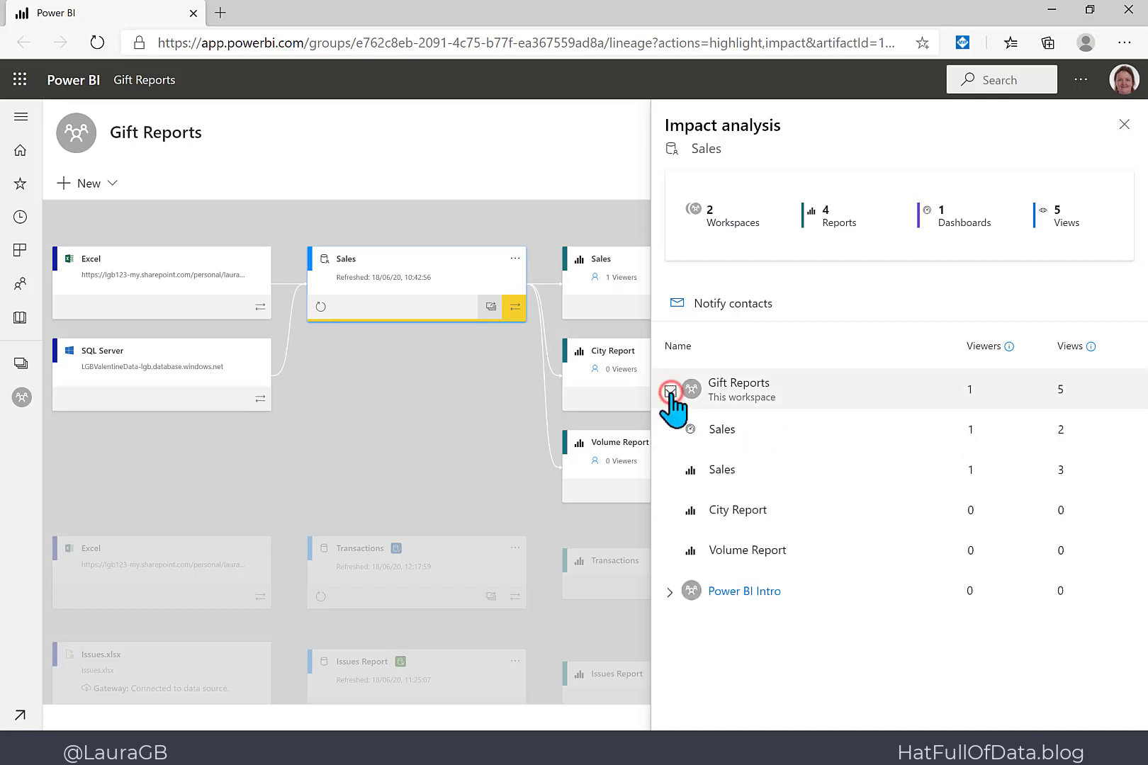
{"action": "left_click", "coordinate": [670, 592]}
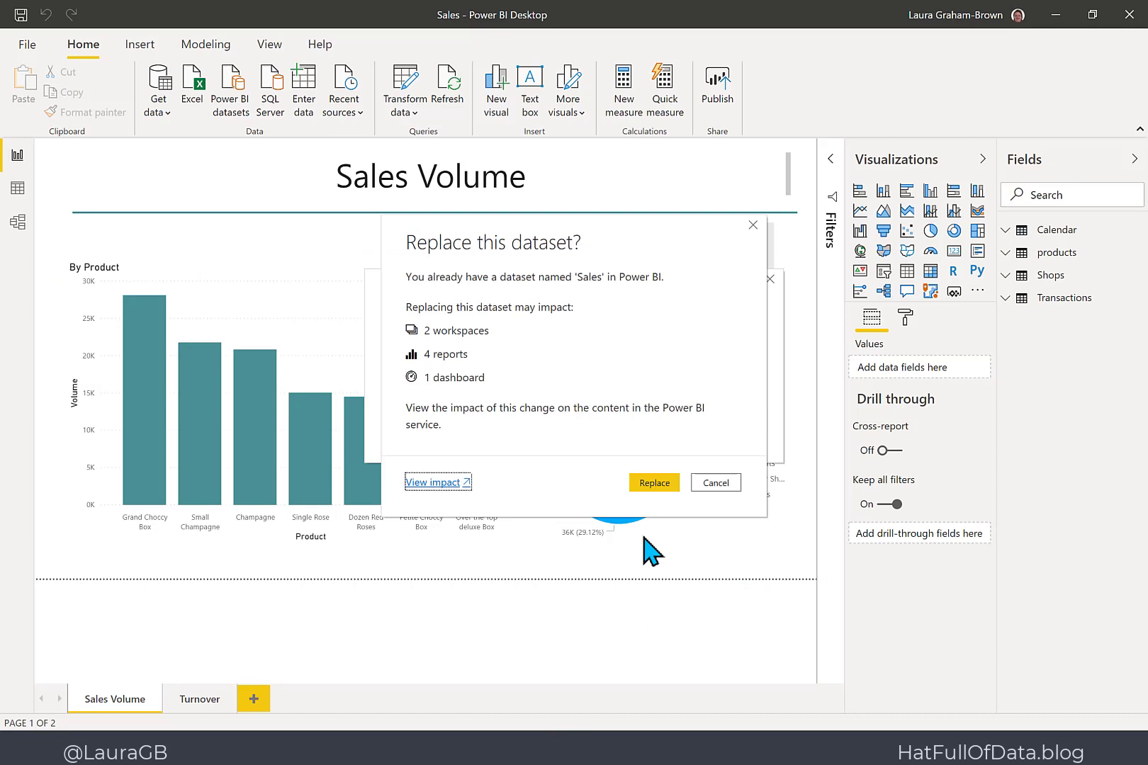
- Cancel replacing the Sales dataset and switch to the model view
{"action": "left_click", "coordinate": [715, 485]}
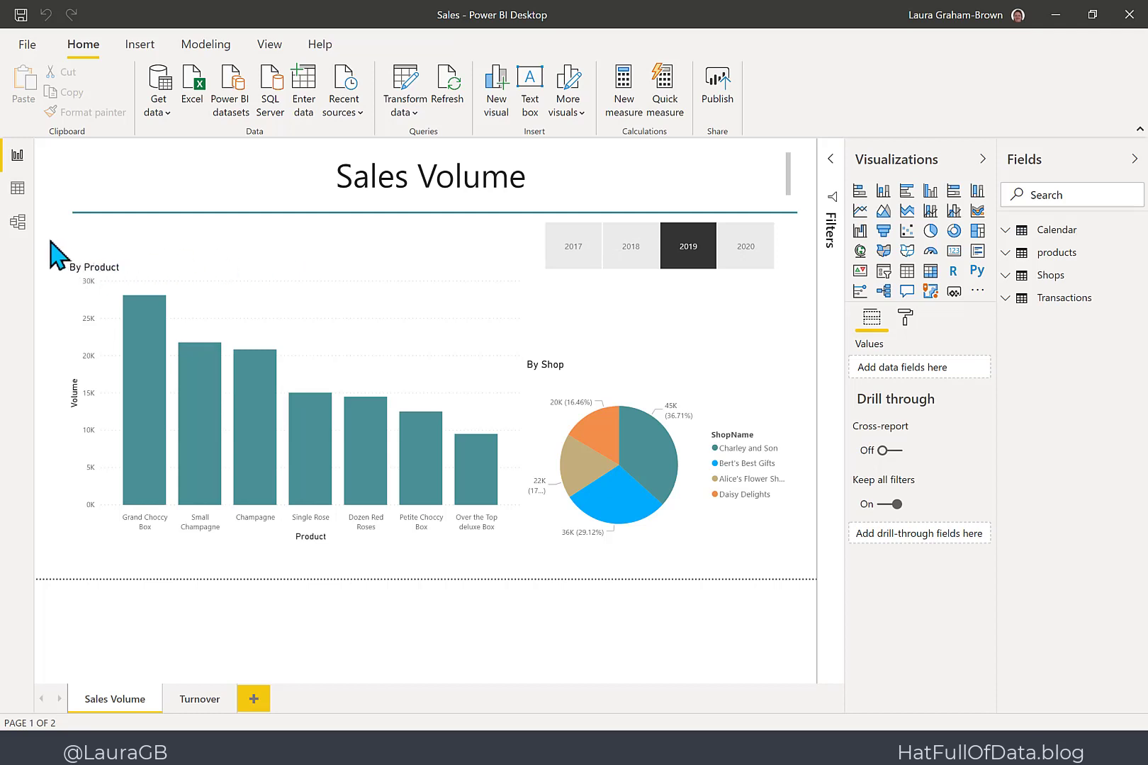
{"action": "left_click", "coordinate": [20, 224]}
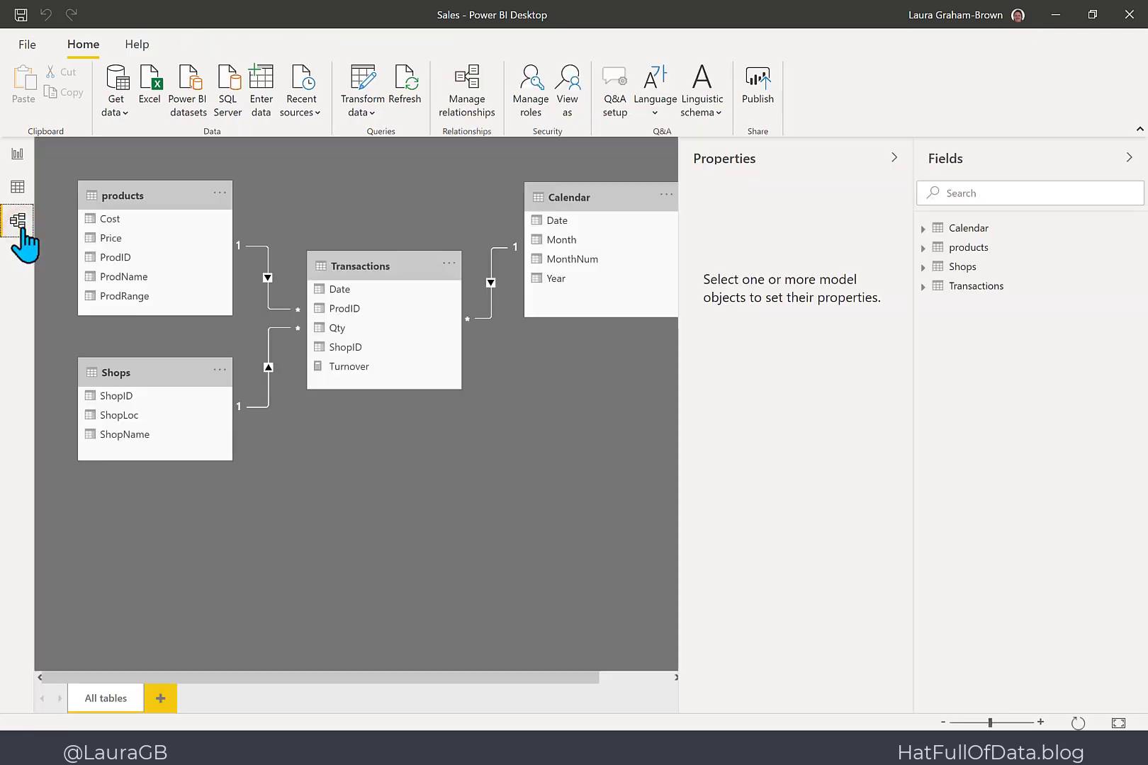
- Give the products table's Cost field the description 'Average cost of production'
{"action": "left_click", "coordinate": [121, 216]}
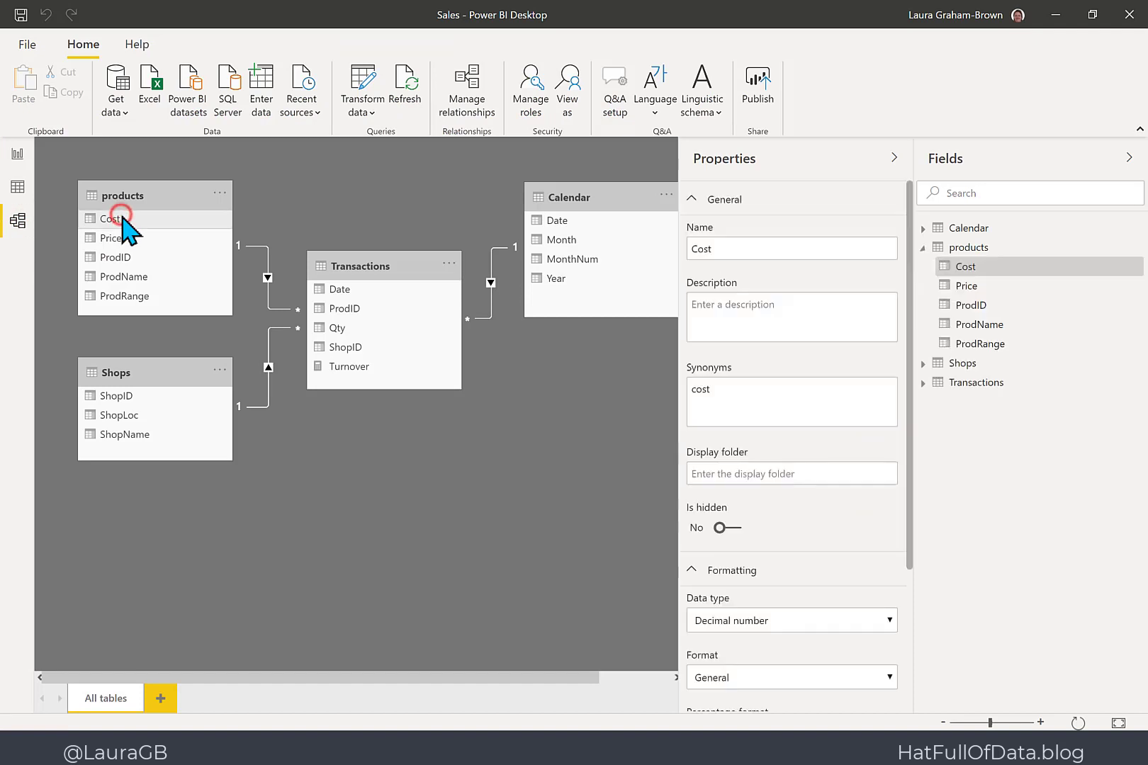
{"action": "left_click", "coordinate": [753, 310]}
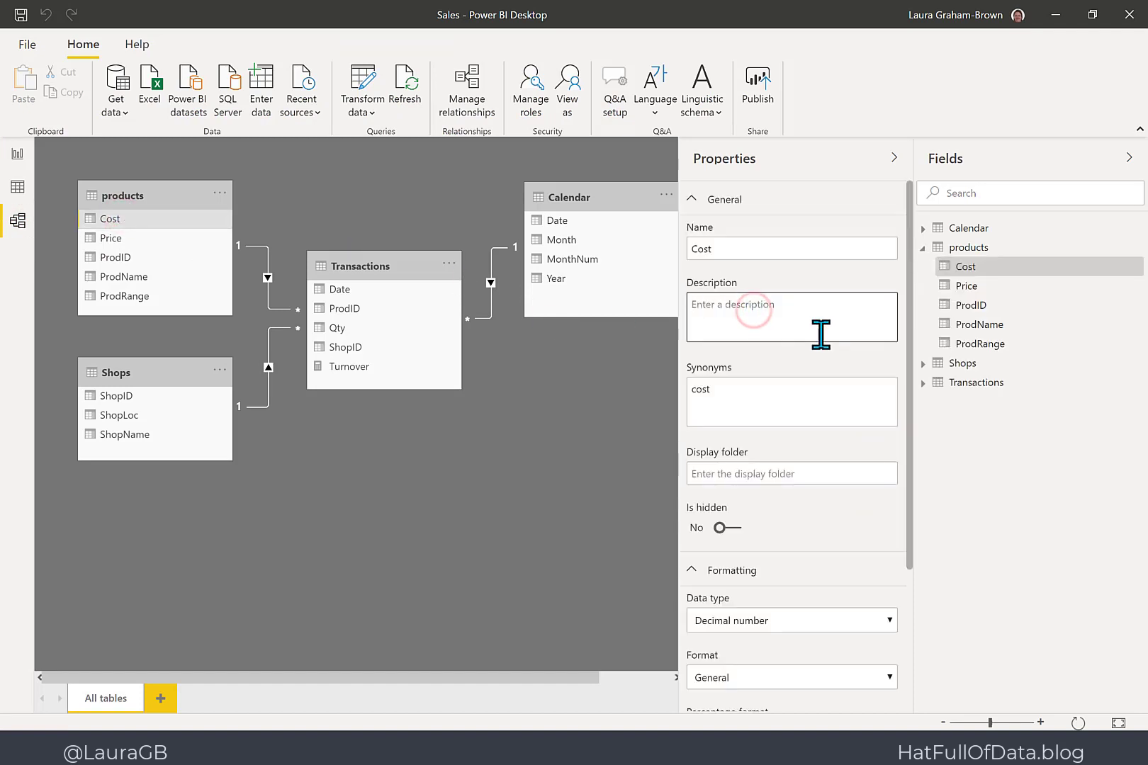
{"action": "type", "text": "Average cost of production"}
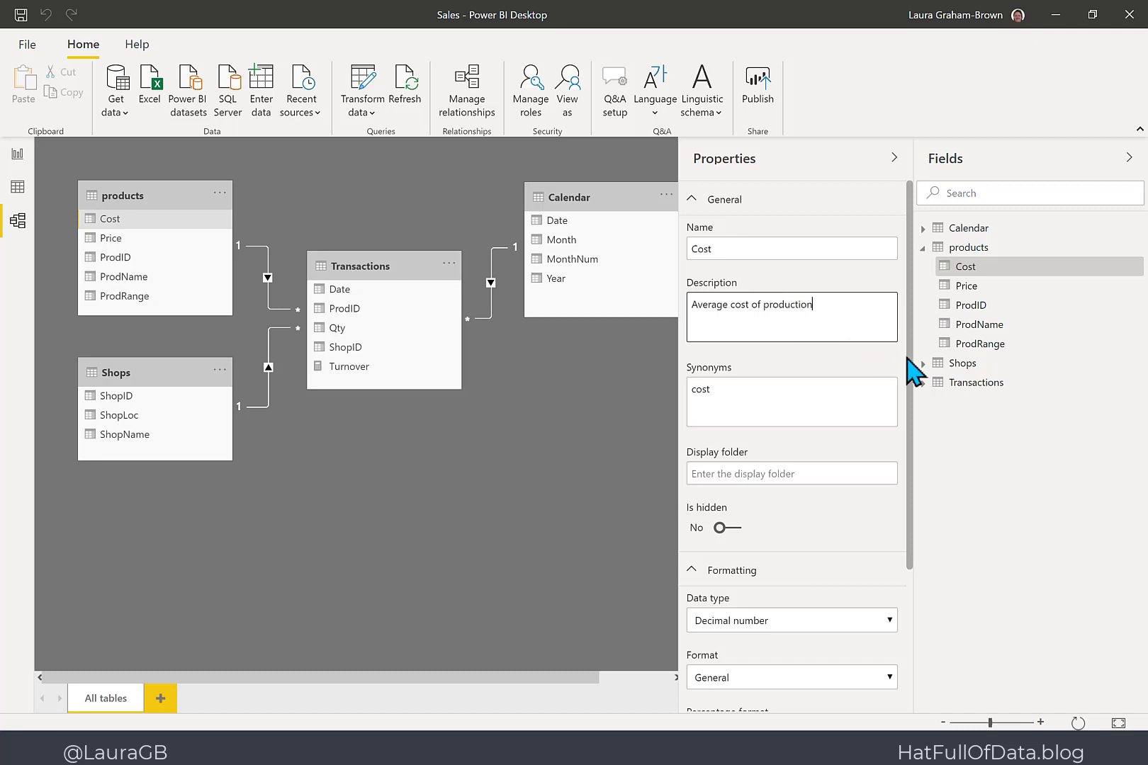